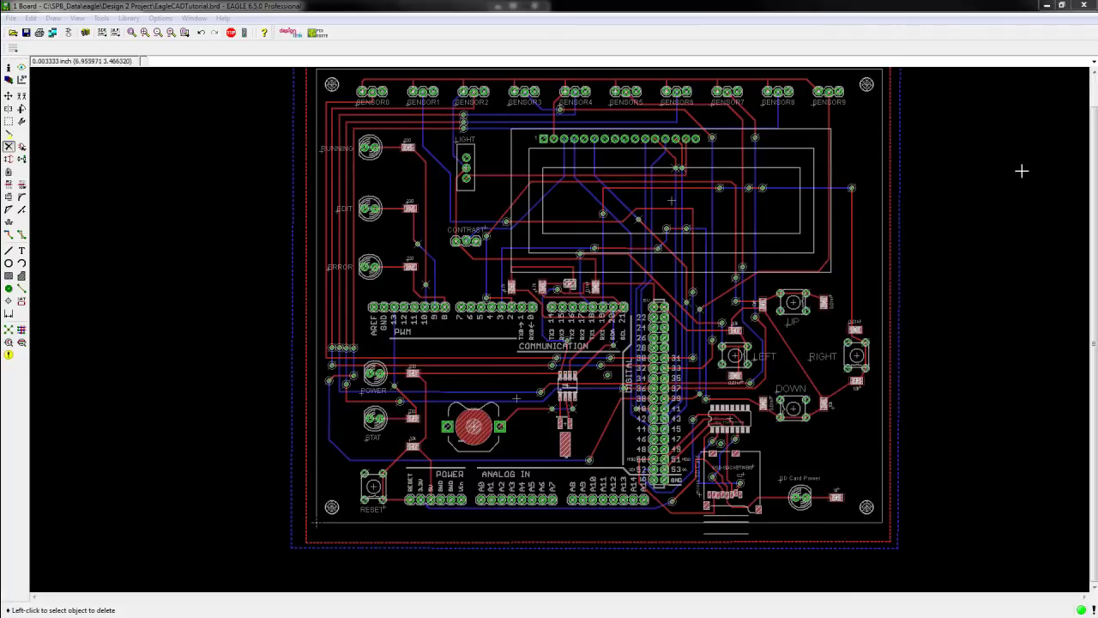
Zoom out the board, then bring the lightning-bolt logo in Paint forward and maximize it
{"action": "scroll", "coordinate": [1023, 165], "scroll_direction": "down", "scroll_amount": 1}
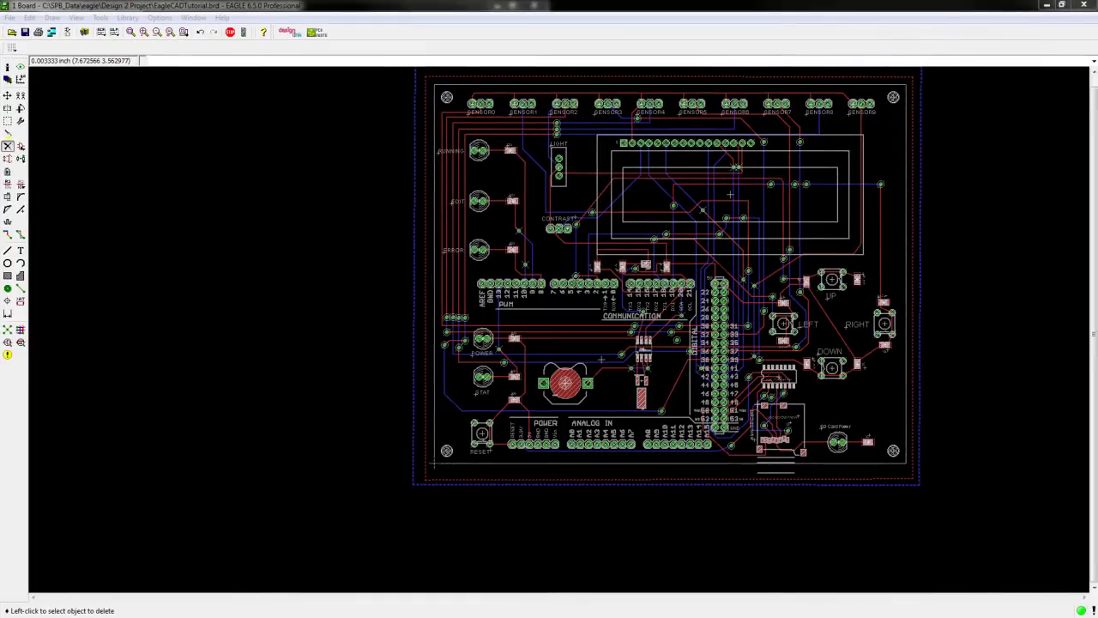
{"action": "key", "text": "alt+Tab"}
{"action": "mouse_move", "coordinate": [1075, 281]}
{"action": "left_mouse_down"}
{"action": "mouse_move", "coordinate": [747, 29]}
{"action": "mouse_move", "coordinate": [681, 29]}
{"action": "left_mouse_up"}
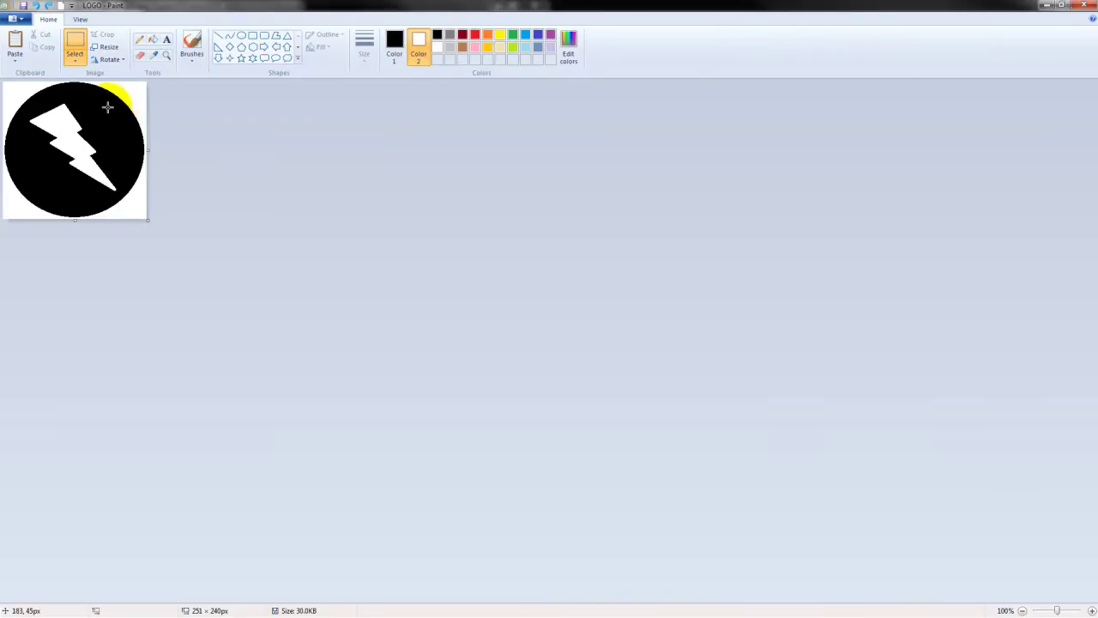
Save the logo image to the Desktop as a 16 Color Bitmap named LOGO
{"action": "left_click", "coordinate": [20, 21]}
{"action": "mouse_move", "coordinate": [85, 116]}
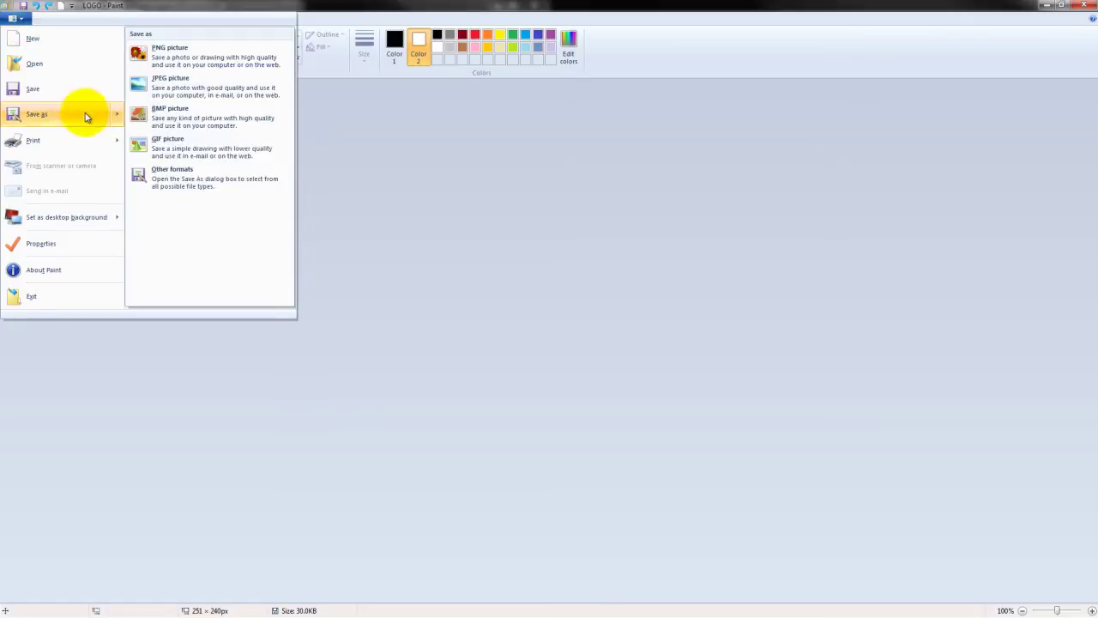
{"action": "left_click", "coordinate": [169, 116]}
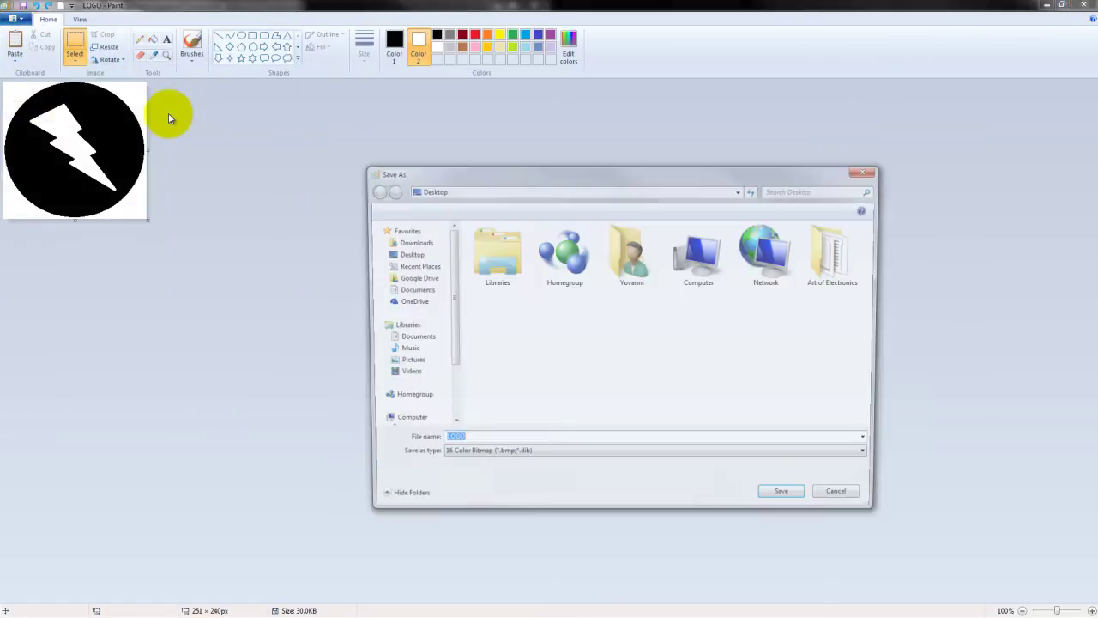
{"action": "left_click", "coordinate": [468, 457]}
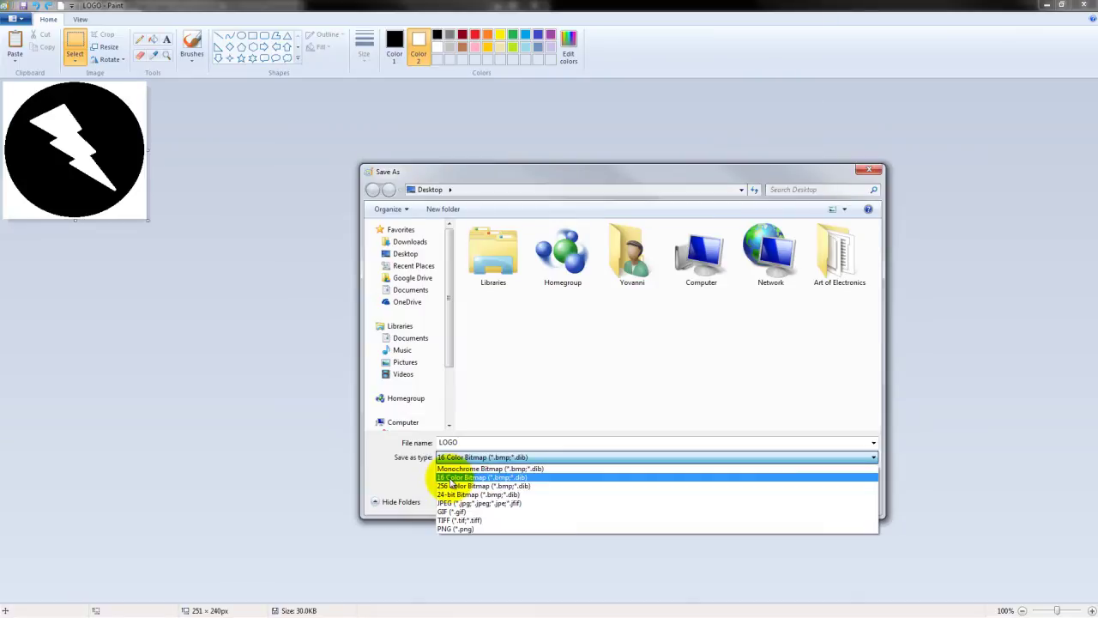
{"action": "left_click", "coordinate": [452, 483]}
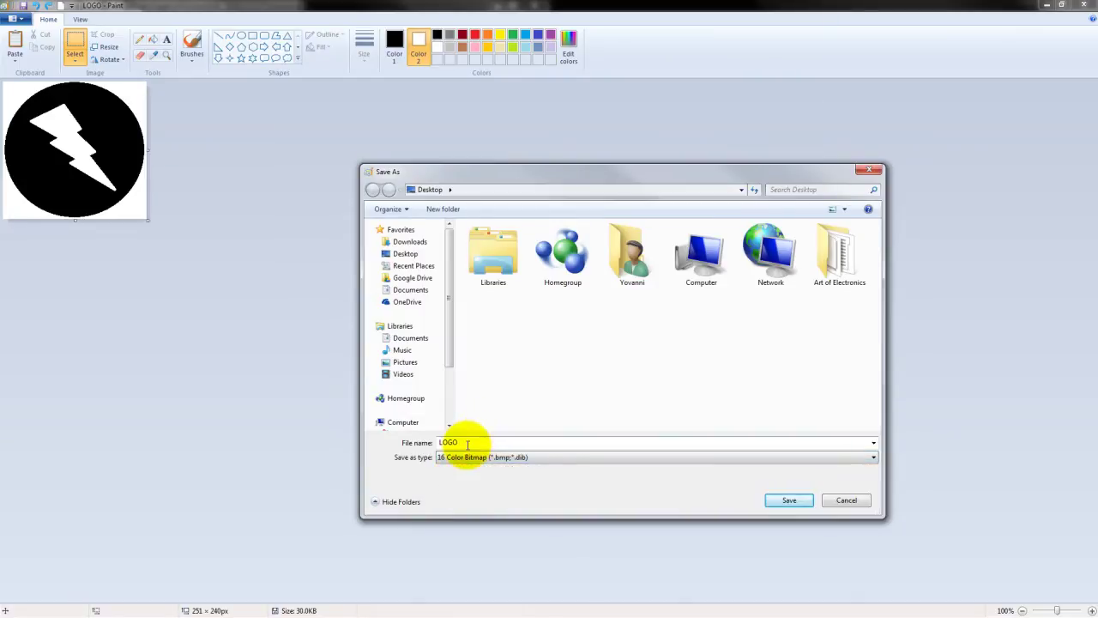
{"action": "double_click", "coordinate": [485, 438]}
{"action": "left_click", "coordinate": [789, 501]}
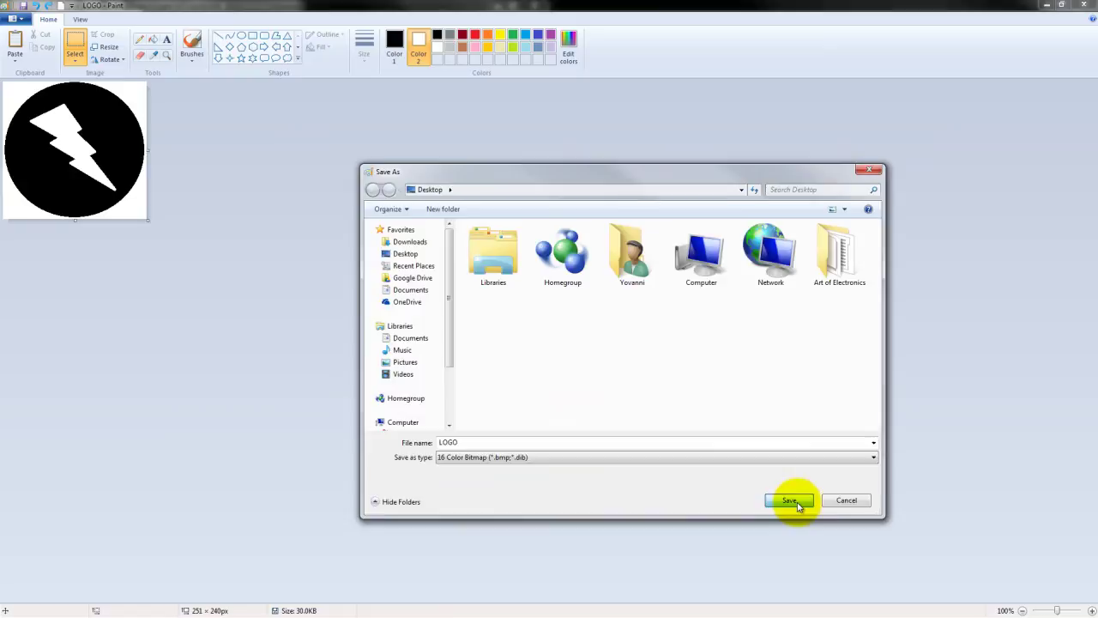
Minimize Paint to return to EAGLE and pan the board view left
{"action": "double_click", "coordinate": [613, 5]}
{"action": "left_click", "coordinate": [854, 4]}
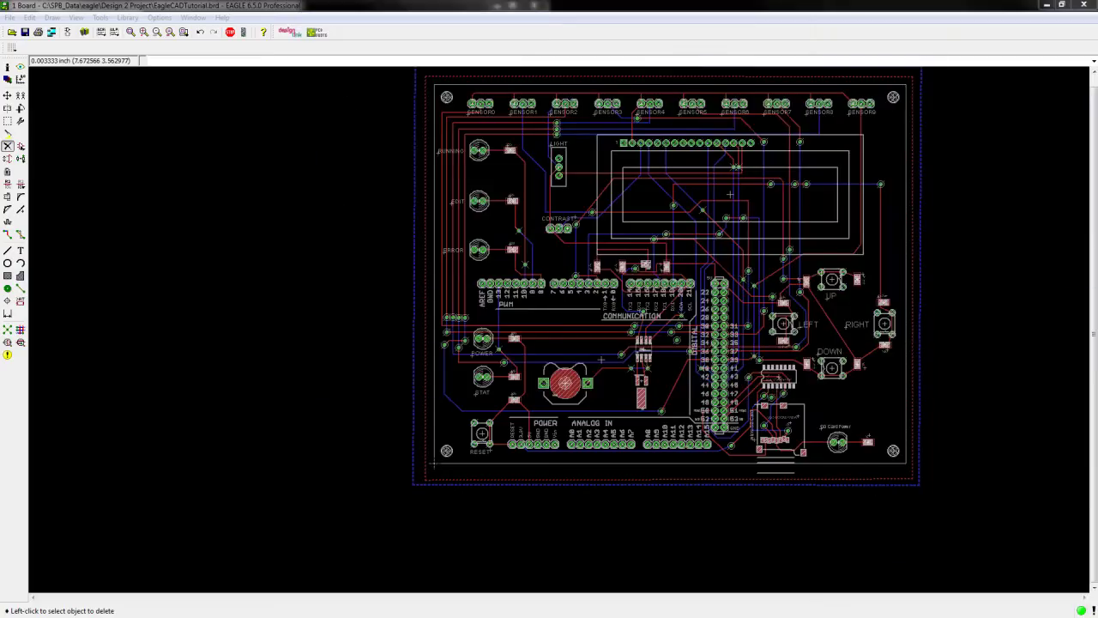
{"action": "middle_click_drag", "start_coordinate": [413, 188], "coordinate": [246, 210]}
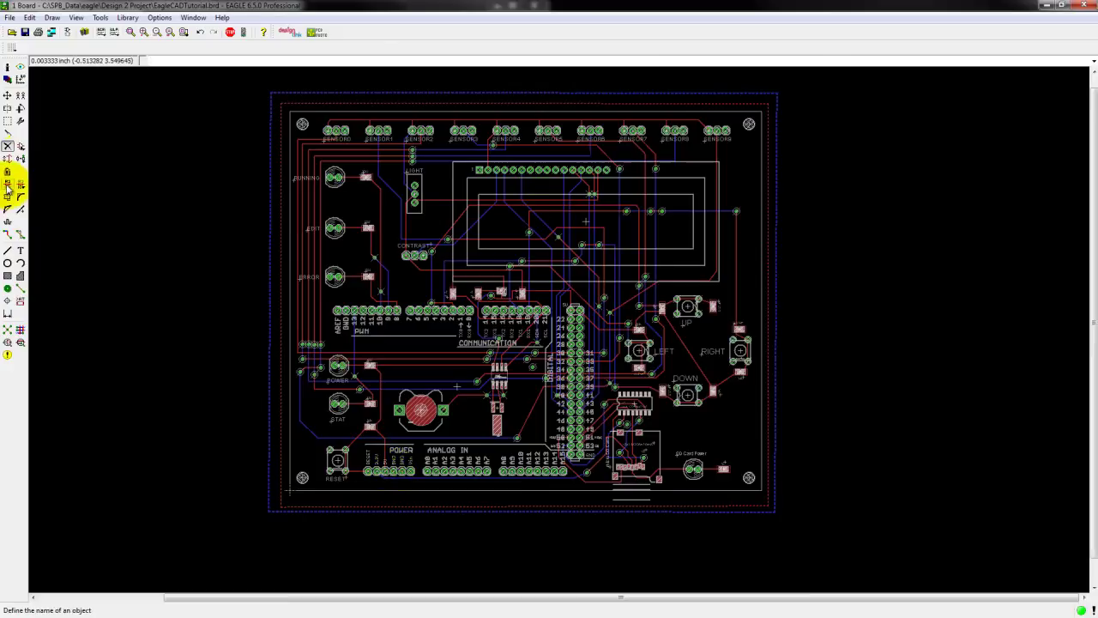
Deselect all layers in the Display dialog with None and apply, blanking the canvas
{"action": "left_click", "coordinate": [8, 79]}
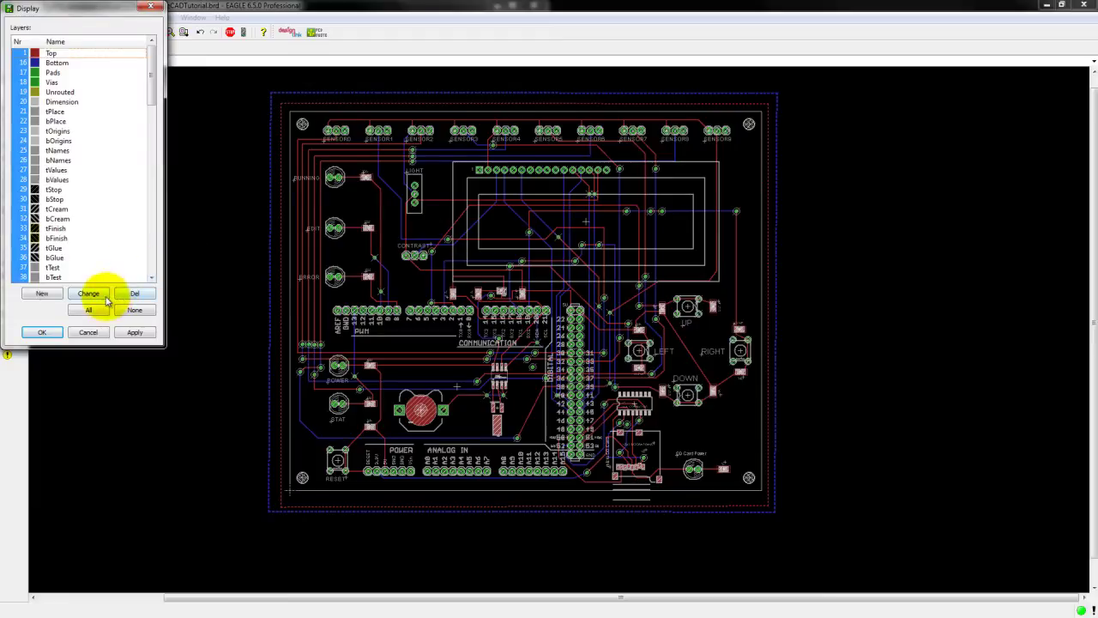
{"action": "left_click", "coordinate": [137, 307]}
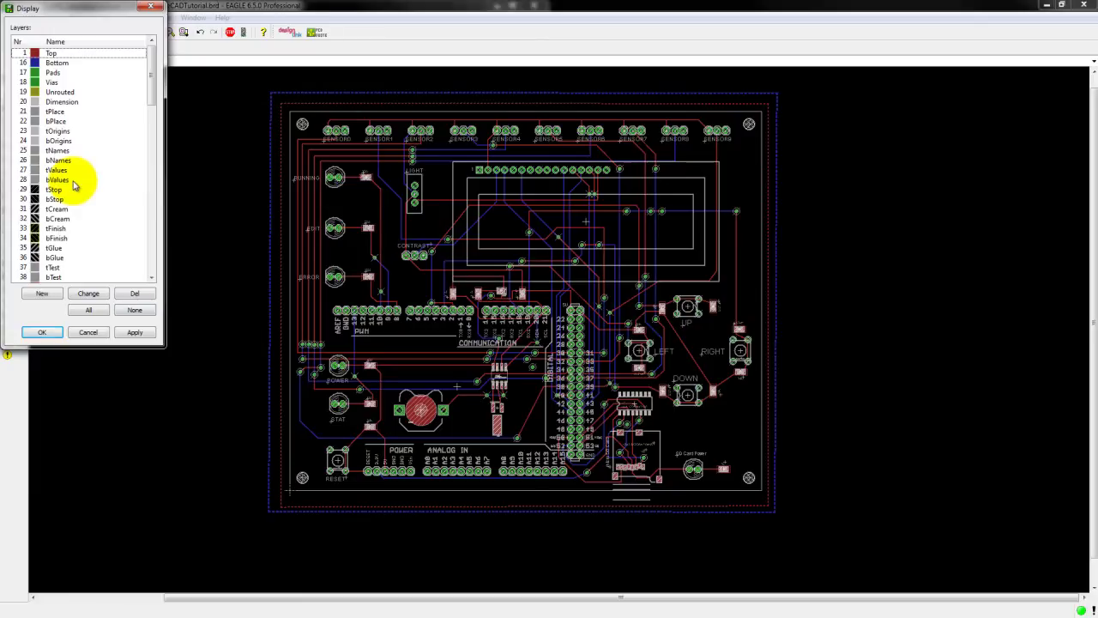
{"action": "left_click", "coordinate": [18, 122]}
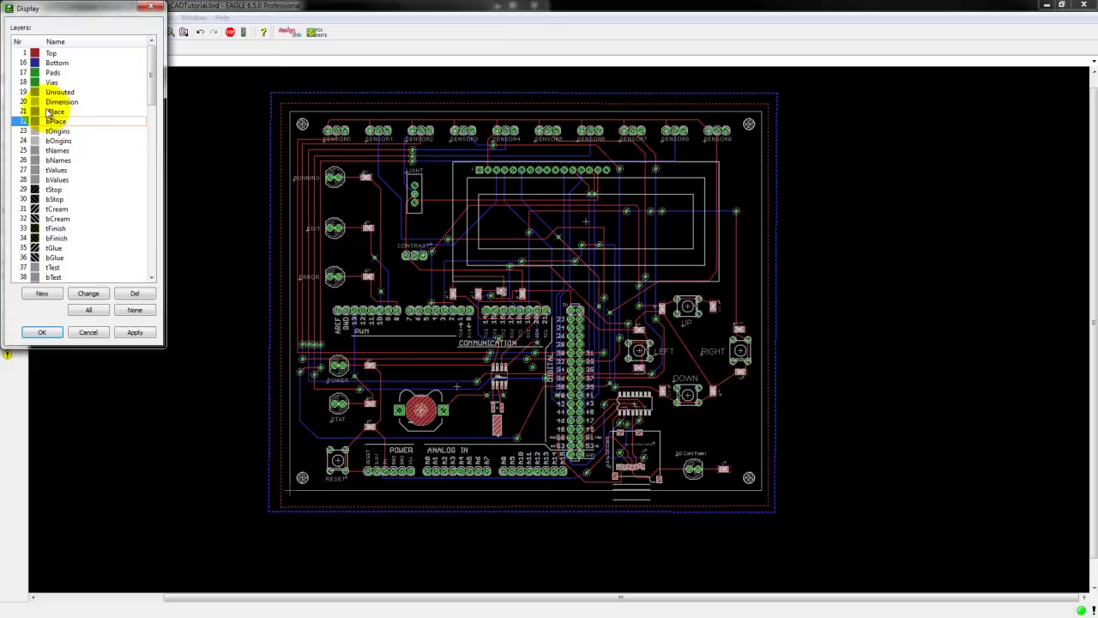
{"action": "left_click", "coordinate": [135, 310]}
{"action": "left_click", "coordinate": [135, 332]}
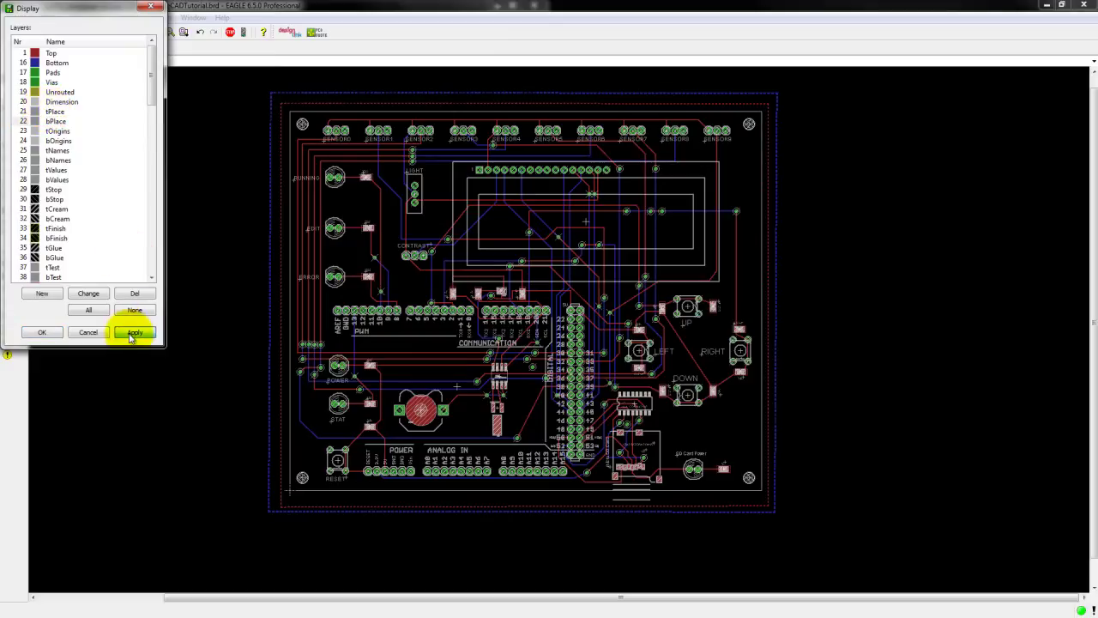
Close the Display dialog and run the import-bmp.ulp script via Run ULP
{"action": "left_click", "coordinate": [43, 332]}
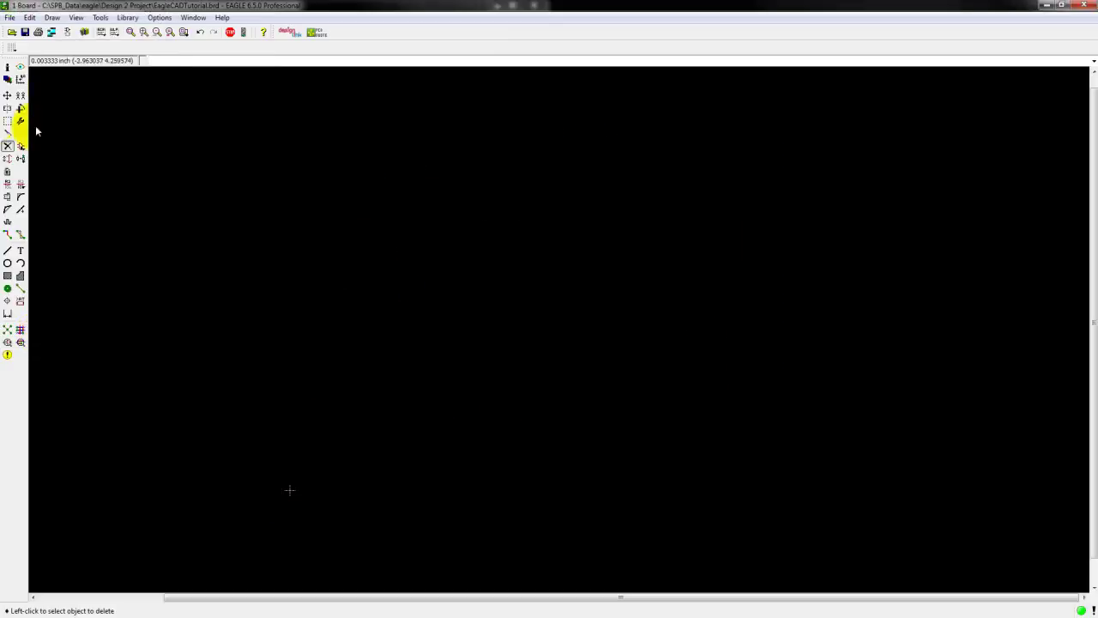
{"action": "left_click", "coordinate": [9, 17]}
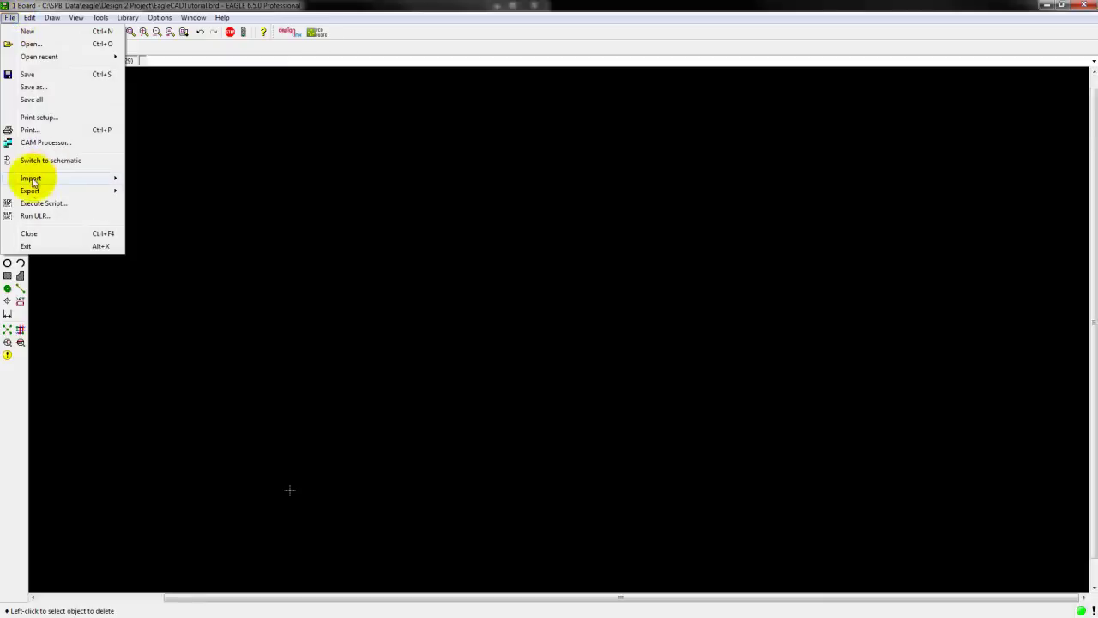
{"action": "left_click", "coordinate": [36, 216]}
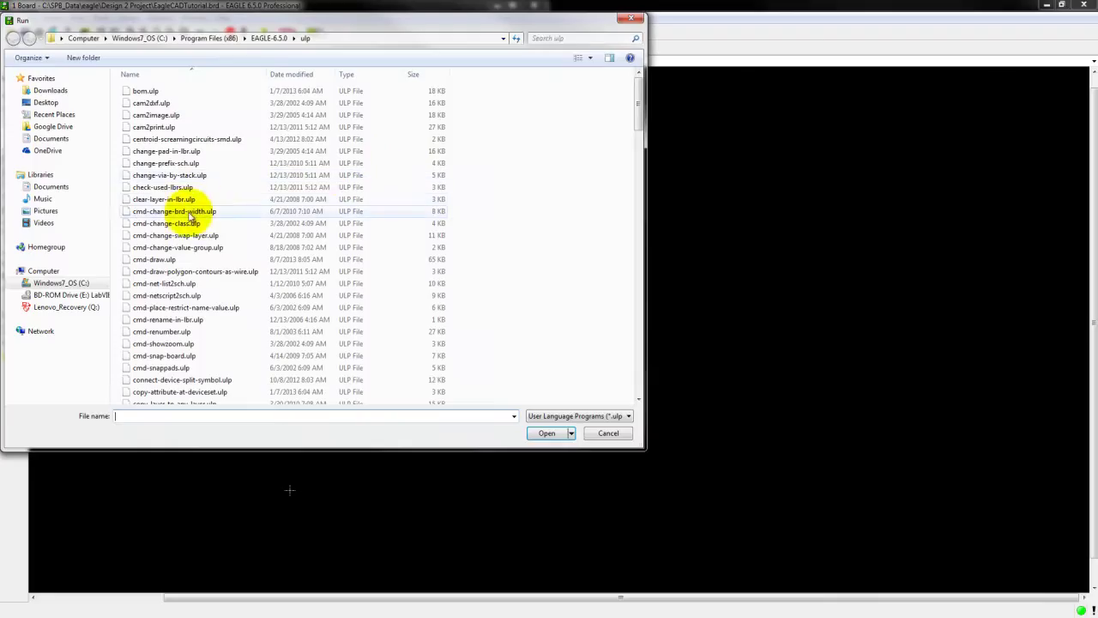
{"action": "left_click", "coordinate": [319, 36]}
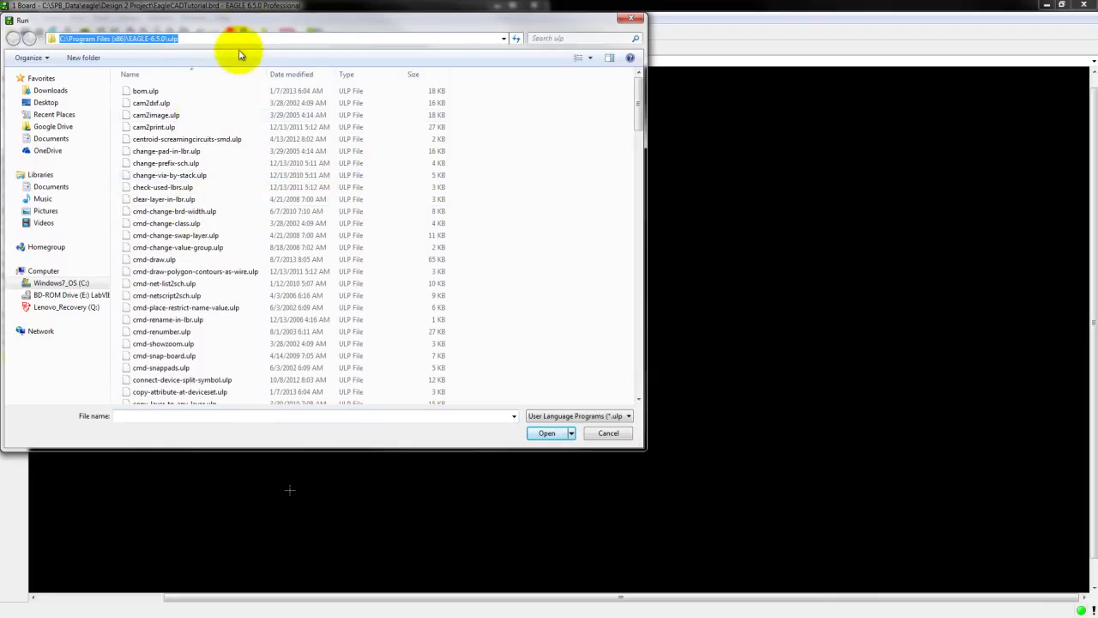
{"action": "left_click", "coordinate": [185, 154]}
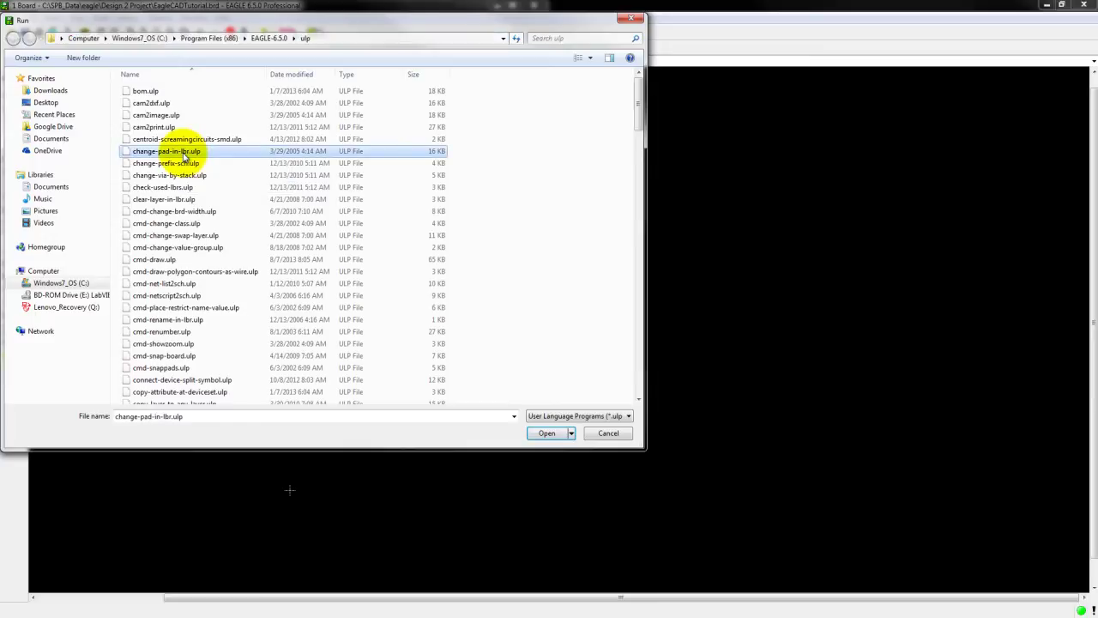
{"action": "key", "text": "i"}
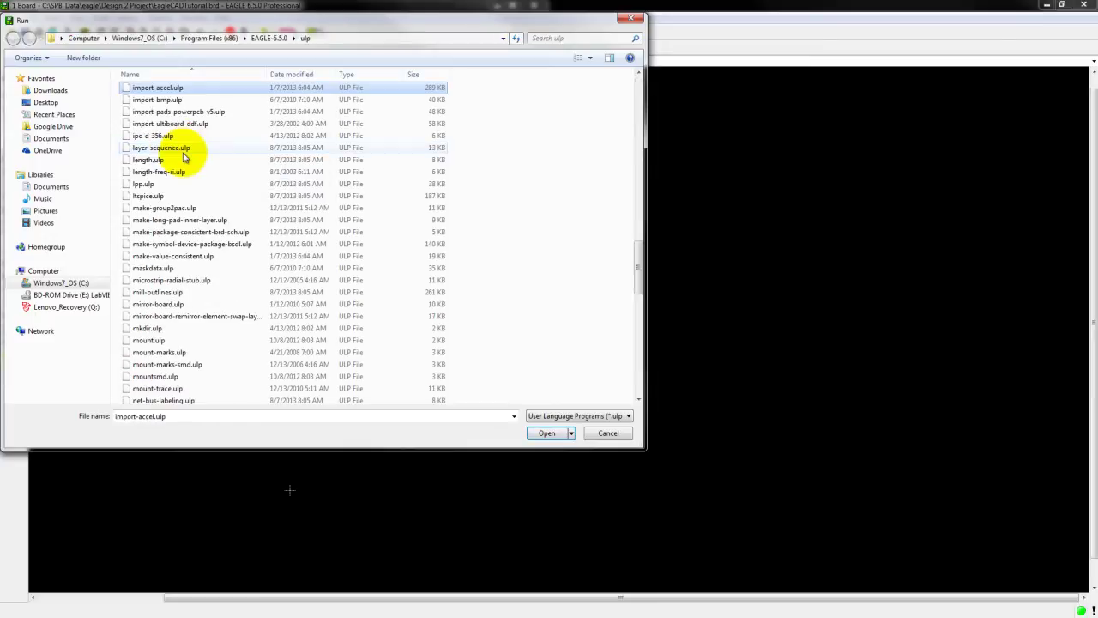
{"action": "key", "text": "Down"}
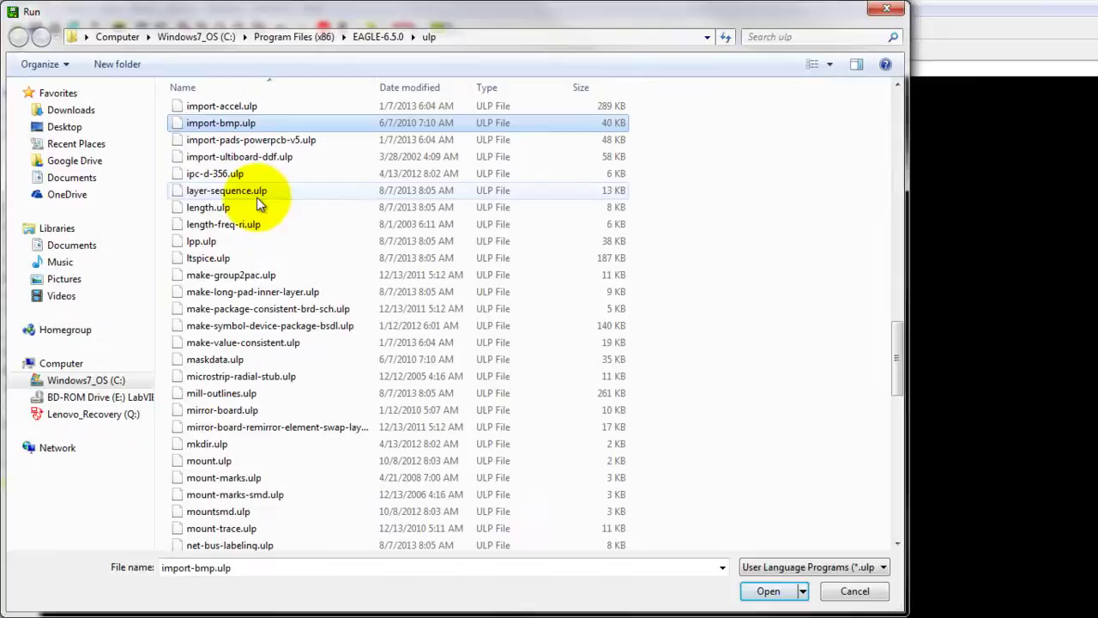
{"action": "key", "text": "Return"}
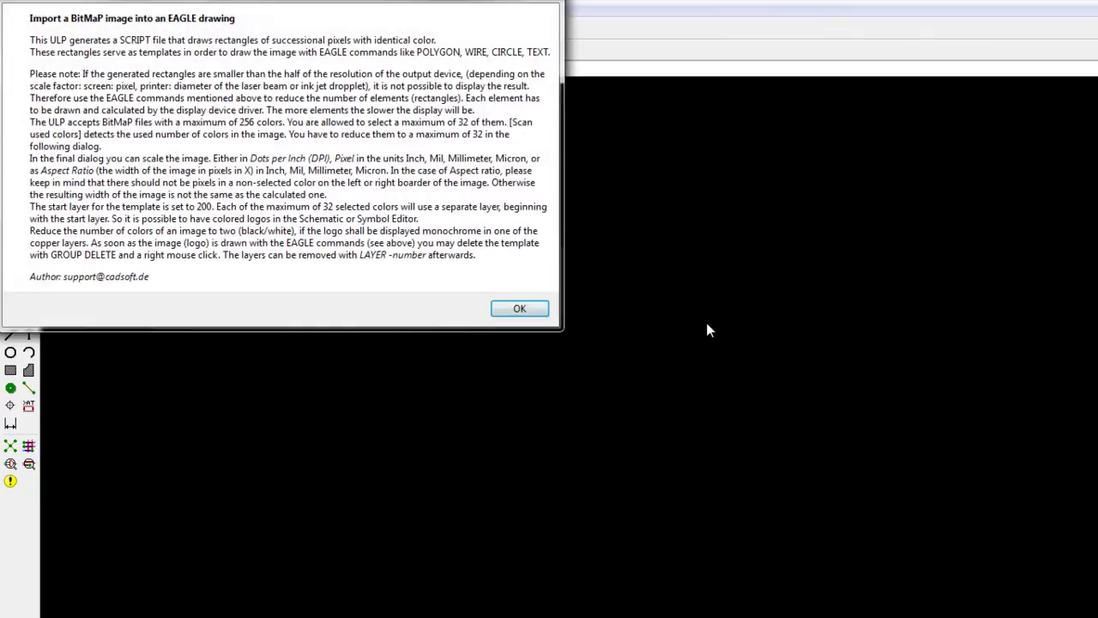
Load LOGO.bmp from the Desktop into the bitmap import and continue to colour selection
{"action": "left_click", "coordinate": [517, 311]}
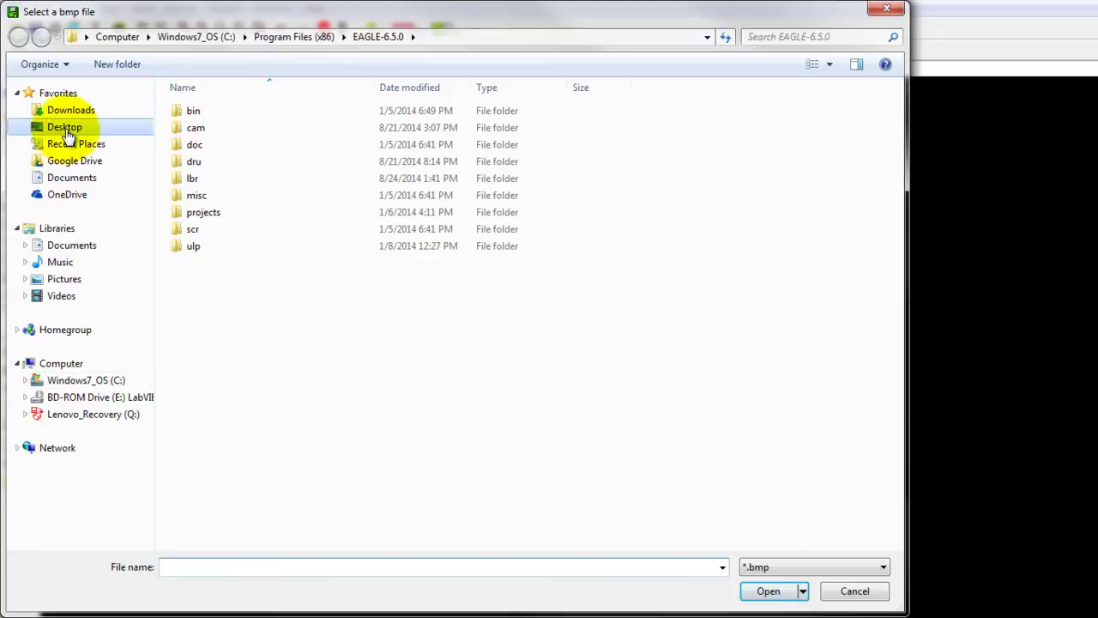
{"action": "left_click", "coordinate": [66, 132]}
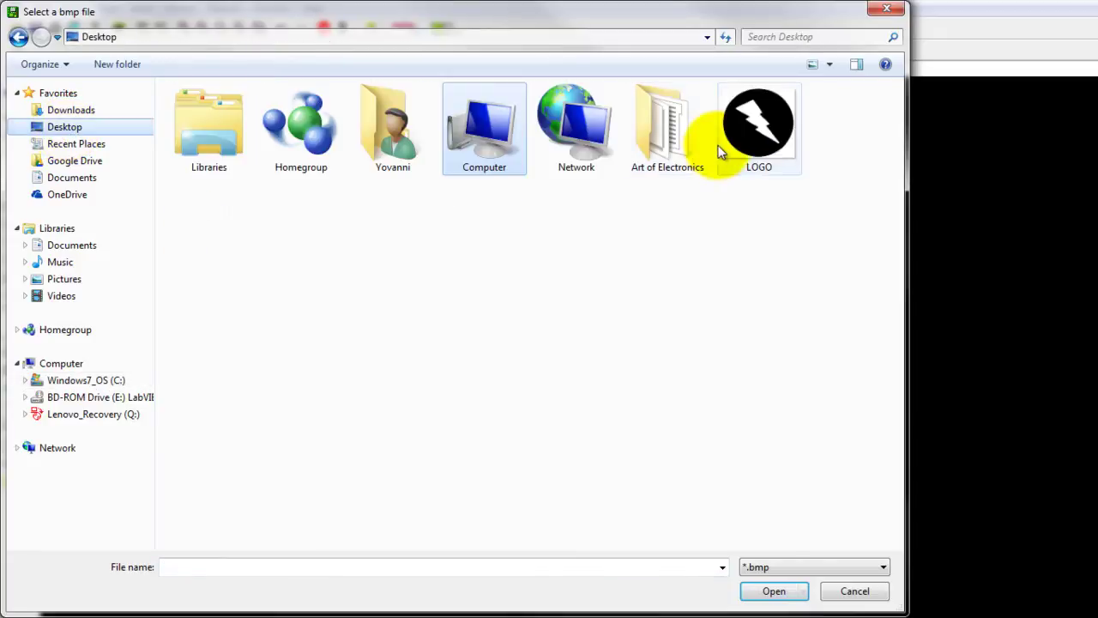
{"action": "left_click", "coordinate": [761, 125]}
{"action": "left_click", "coordinate": [769, 591]}
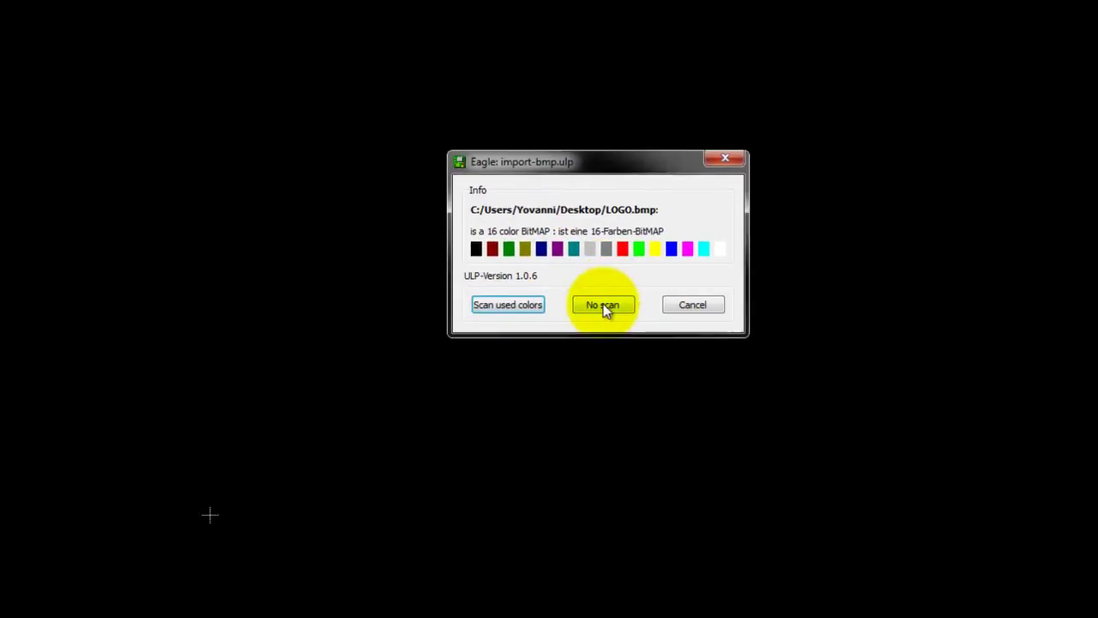
{"action": "left_click", "coordinate": [604, 303]}
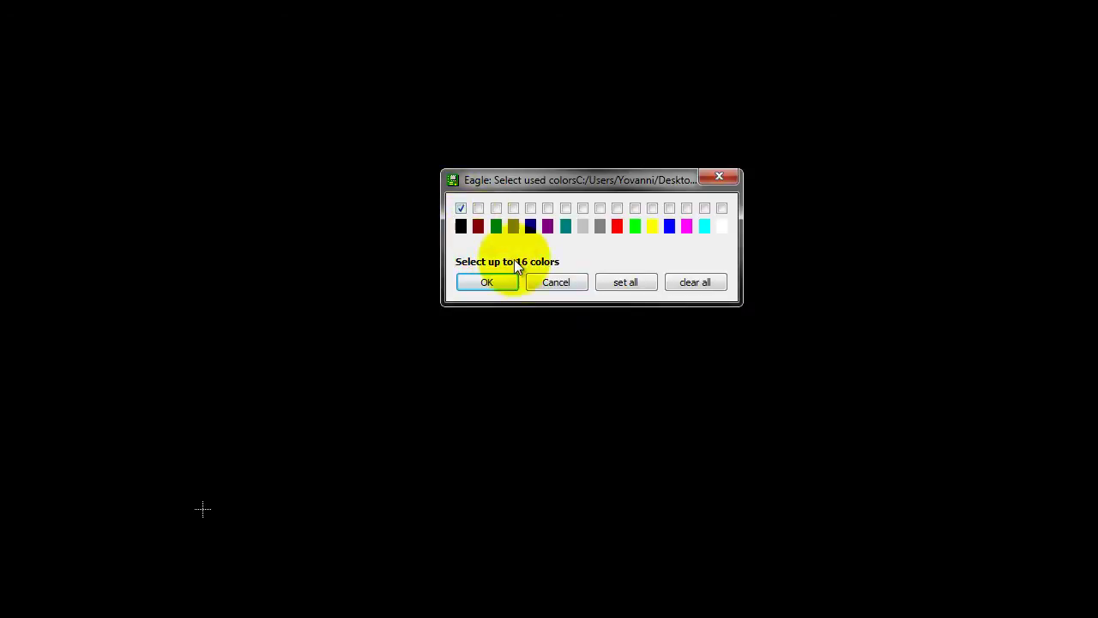
Keep black as the only colour, scale at 300 DPI in inches, start on layer 22
{"action": "left_click", "coordinate": [478, 279]}
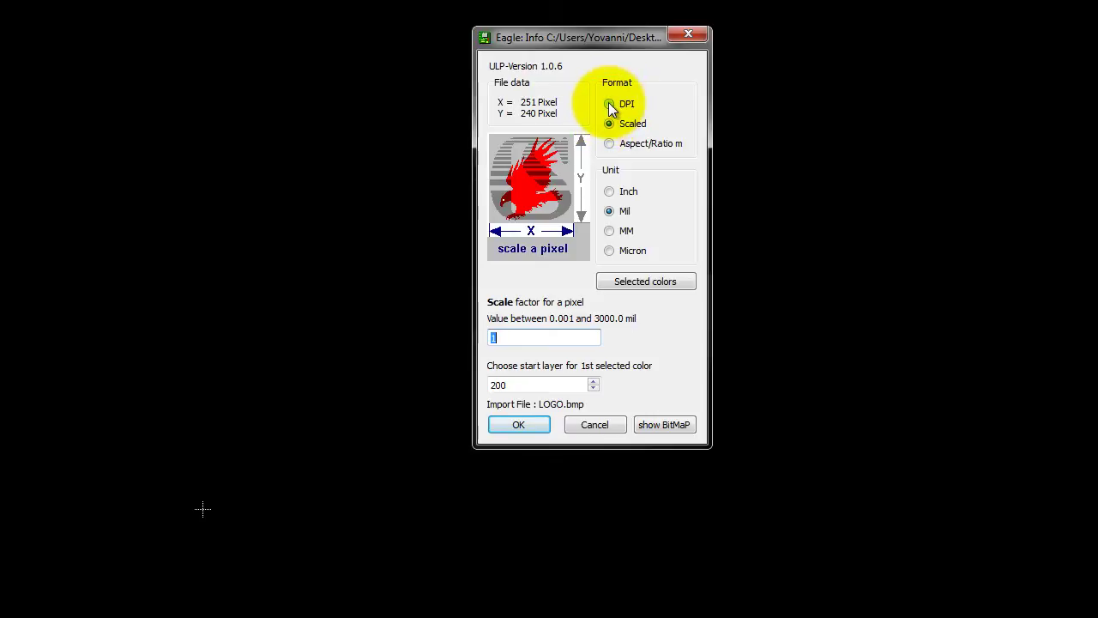
{"action": "left_click", "coordinate": [608, 103]}
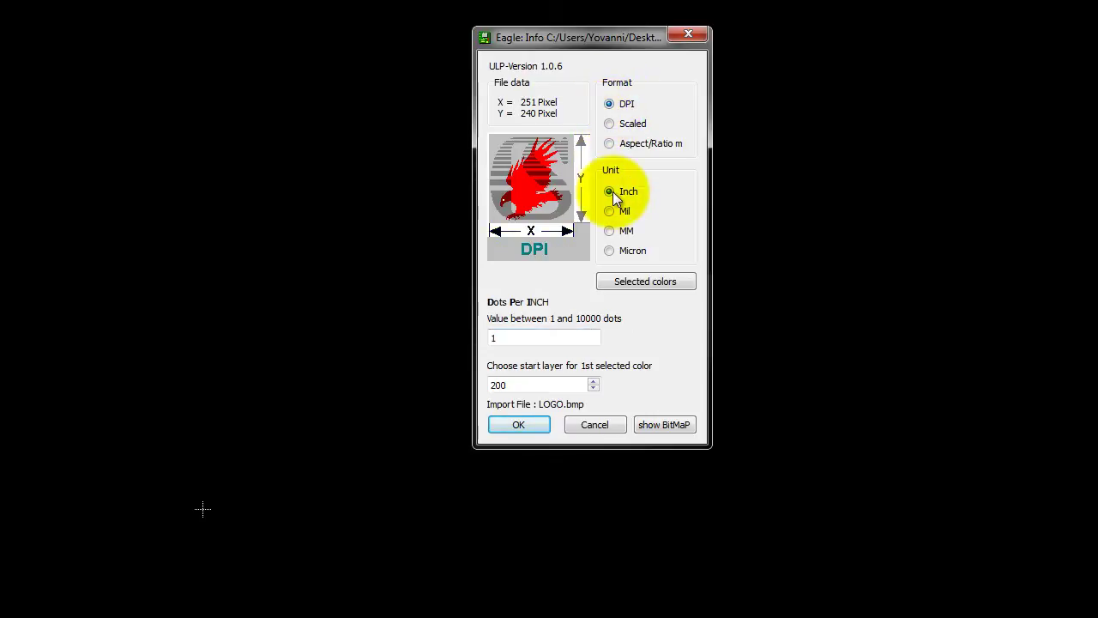
{"action": "double_click", "coordinate": [522, 340]}
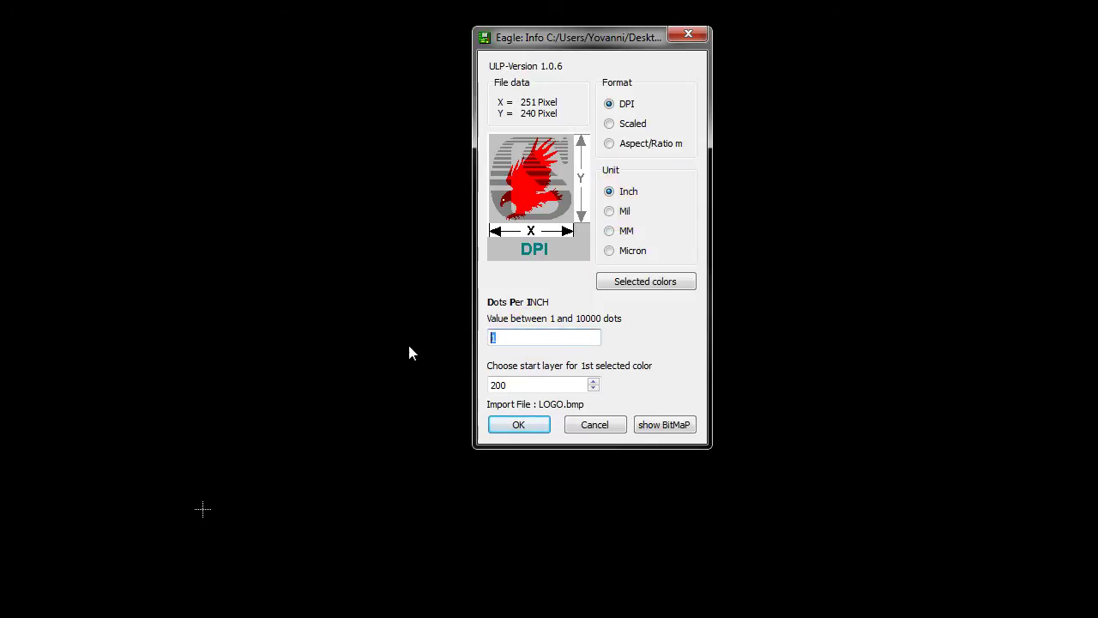
{"action": "type", "text": "300"}
{"action": "double_click", "coordinate": [522, 383]}
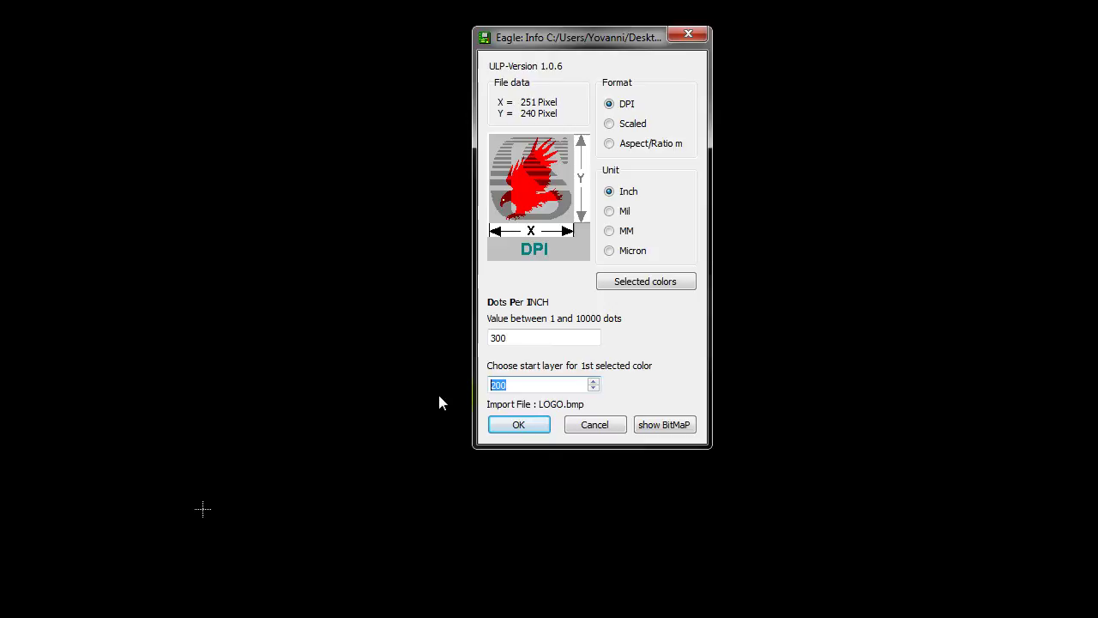
{"action": "type", "text": "22"}
{"action": "left_click", "coordinate": [519, 424]}
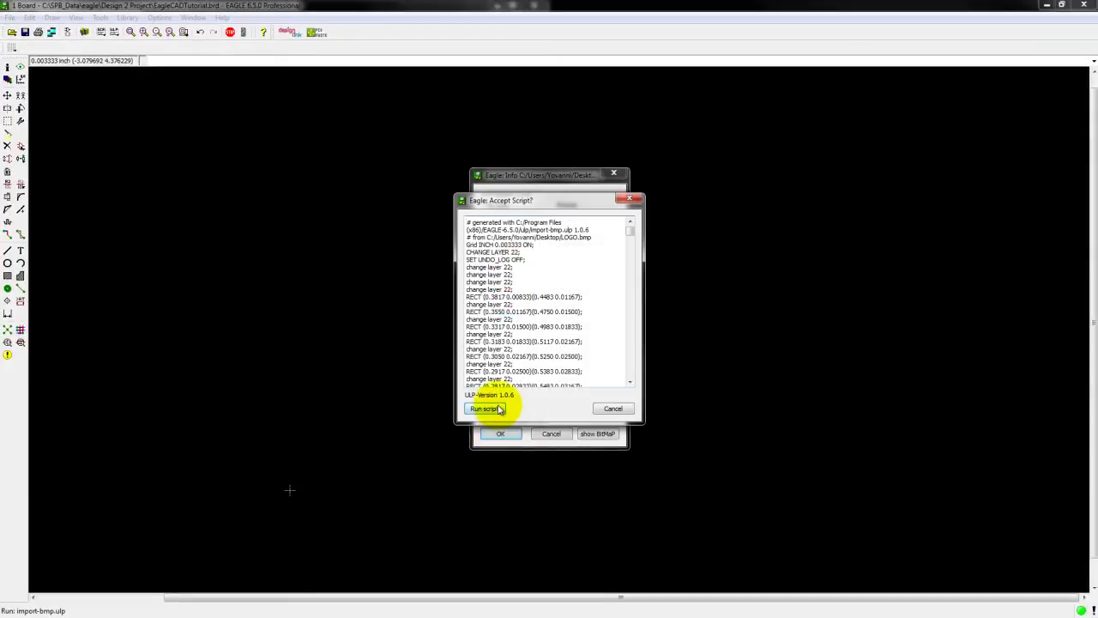
Run the generated RECT script, discard the file-path text, and centre the imported logo
{"action": "left_click", "coordinate": [496, 407]}
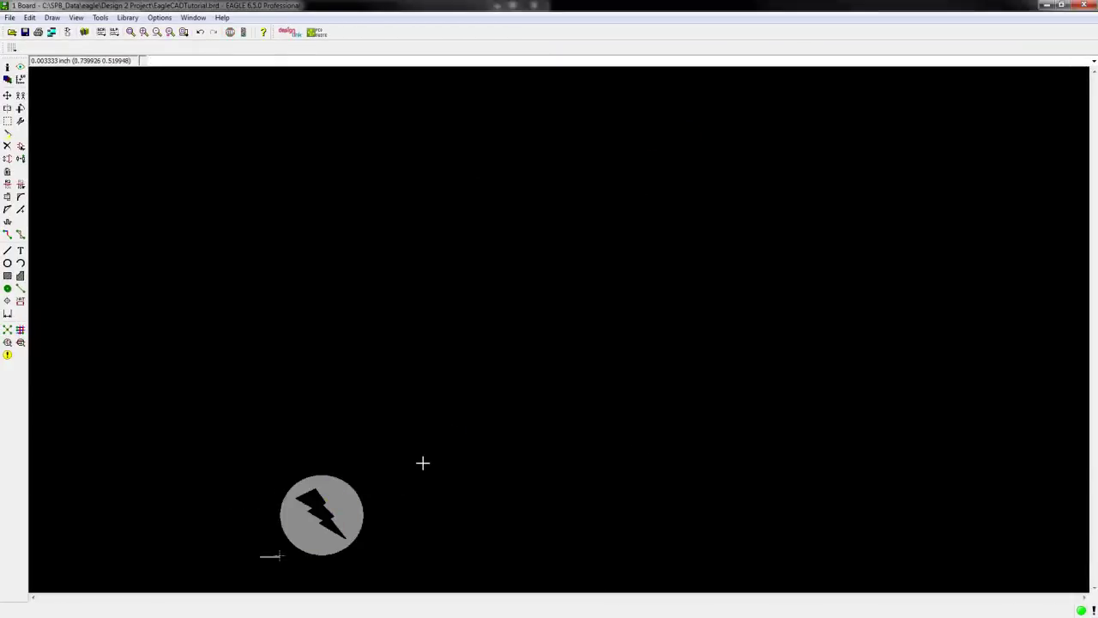
{"action": "middle_click_drag", "start_coordinate": [421, 461], "coordinate": [513, 209]}
{"action": "scroll", "coordinate": [364, 288], "scroll_direction": "up", "scroll_amount": 7}
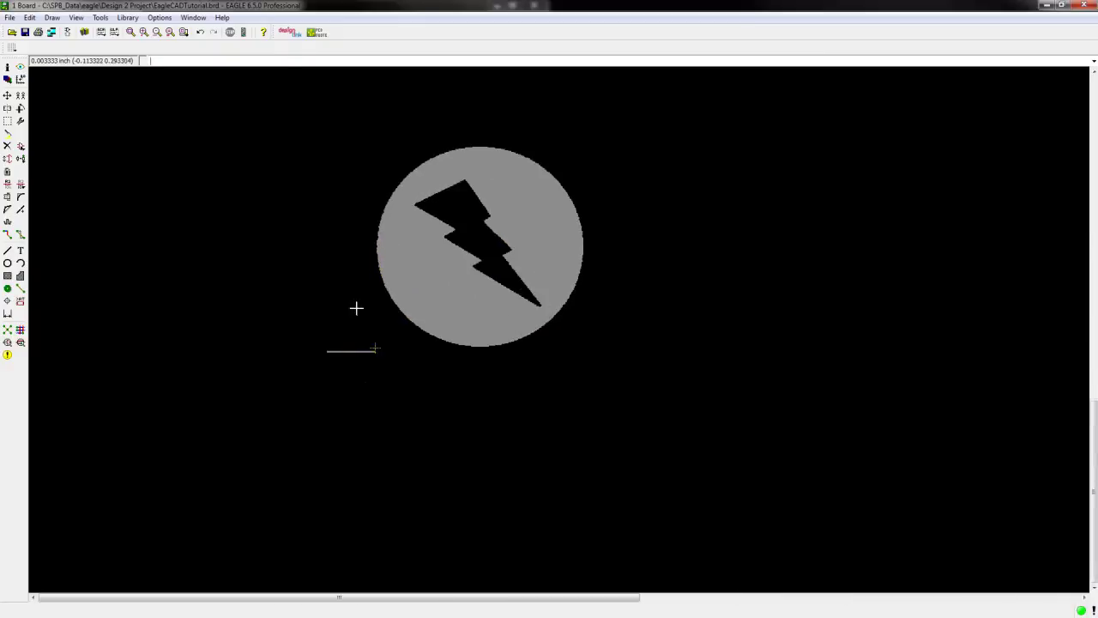
{"action": "scroll", "coordinate": [373, 410], "scroll_direction": "up", "scroll_amount": 2}
{"action": "scroll", "coordinate": [262, 289], "scroll_direction": "up", "scroll_amount": 1}
{"action": "scroll", "coordinate": [434, 257], "scroll_direction": "up", "scroll_amount": 1}
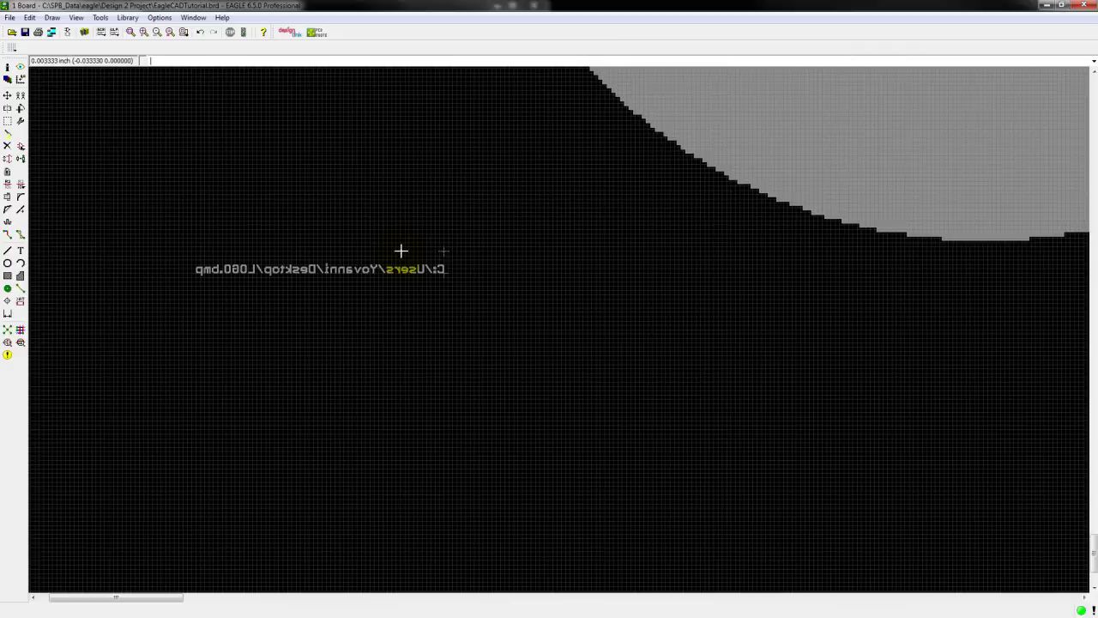
{"action": "key", "text": "Escape"}
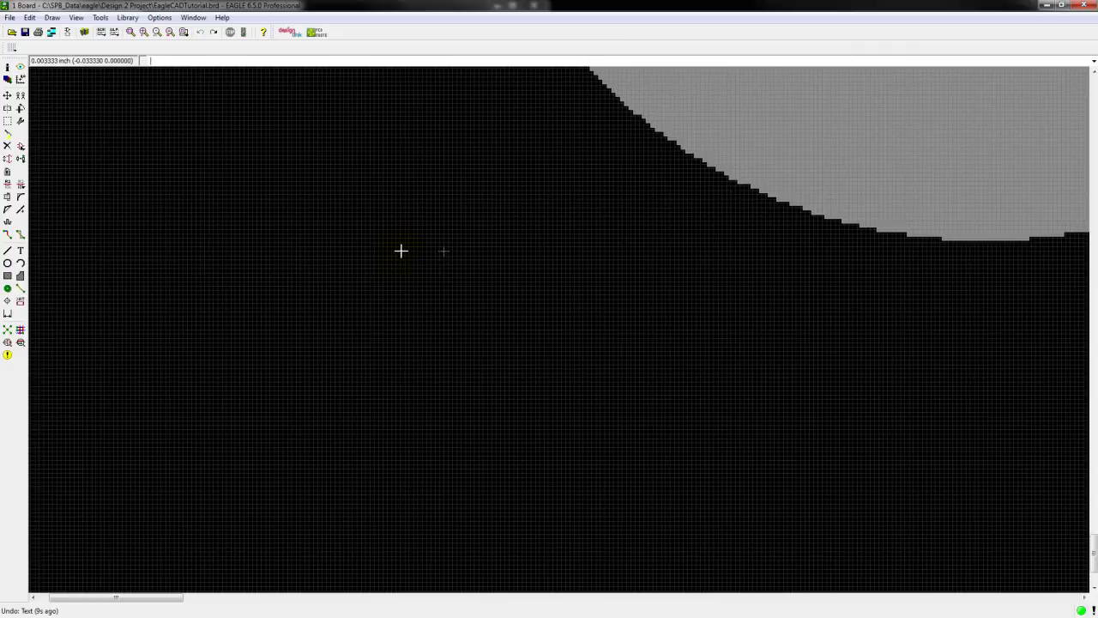
{"action": "scroll", "coordinate": [603, 213], "scroll_direction": "down", "scroll_amount": 1}
{"action": "scroll", "coordinate": [621, 225], "scroll_direction": "down", "scroll_amount": 2}
{"action": "scroll", "coordinate": [798, 144], "scroll_direction": "down", "scroll_amount": 1}
{"action": "middle_click_drag", "start_coordinate": [798, 144], "coordinate": [691, 331]}
{"action": "scroll", "coordinate": [554, 259], "scroll_direction": "up", "scroll_amount": 1}
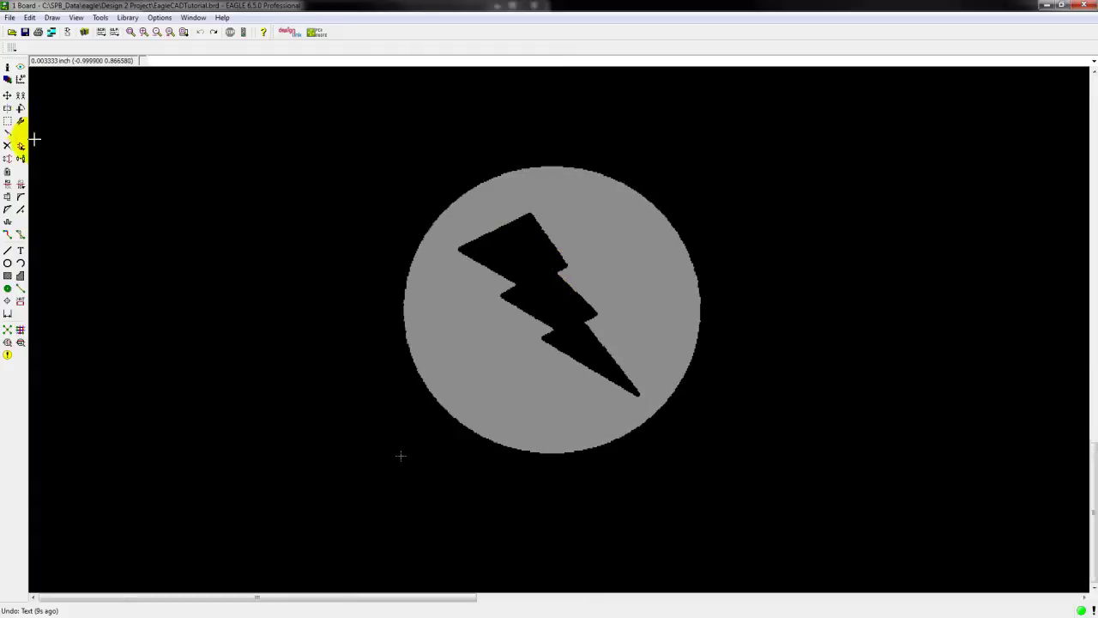
Move three lines at the top of the circle upward, then undo the moves
{"action": "left_click", "coordinate": [7, 95]}
{"action": "left_click", "coordinate": [596, 181]}
{"action": "left_click", "coordinate": [593, 215]}
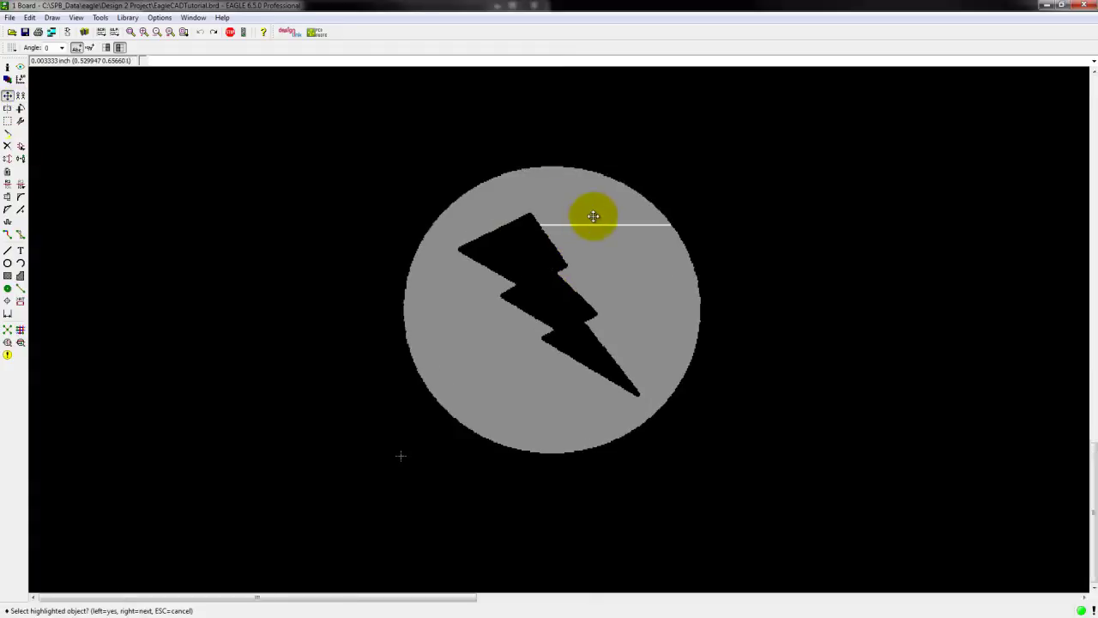
{"action": "left_click", "coordinate": [586, 140]}
{"action": "left_click", "coordinate": [575, 206]}
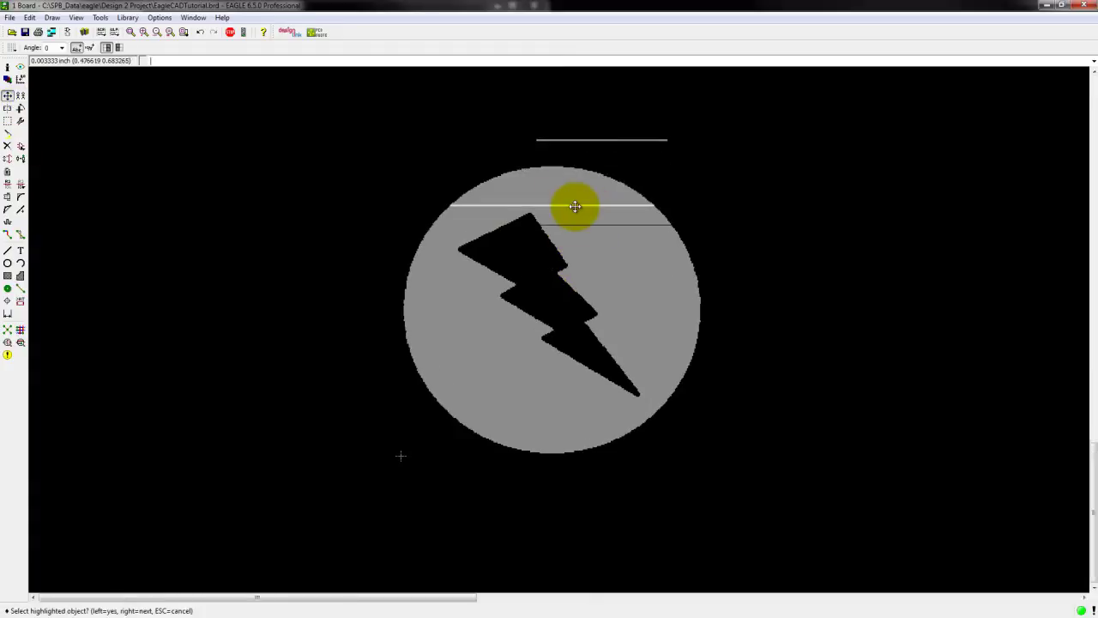
{"action": "left_click", "coordinate": [549, 121]}
{"action": "left_click", "coordinate": [546, 98]}
{"action": "left_click", "coordinate": [569, 168]}
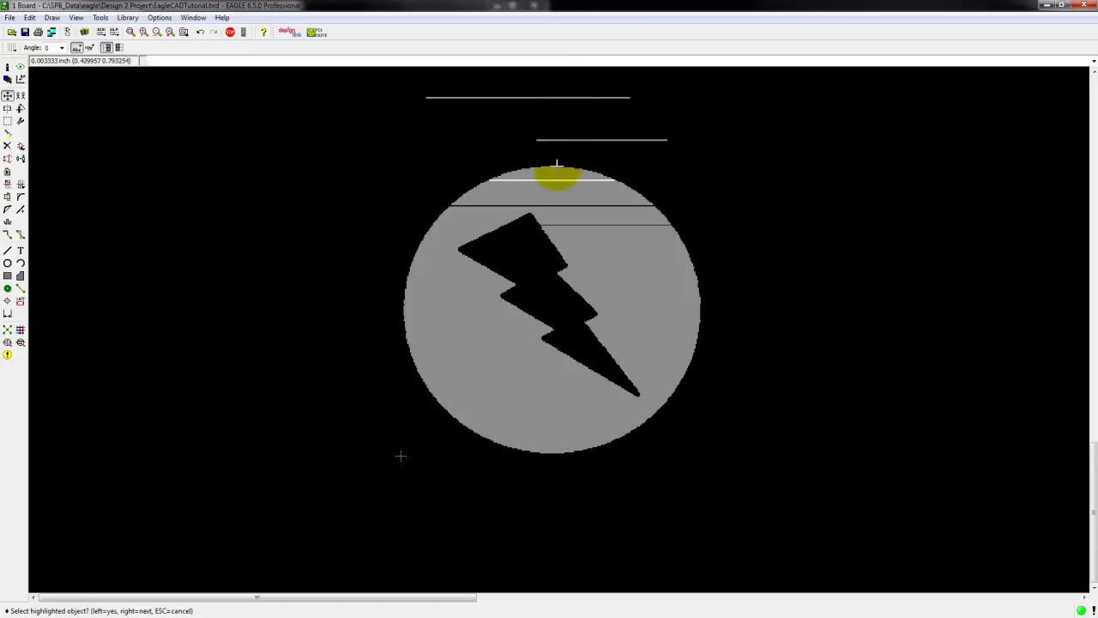
{"action": "left_click", "coordinate": [559, 176]}
{"action": "left_click", "coordinate": [567, 107]}
{"action": "key", "text": "ctrl+z"}
{"action": "key", "text": "ctrl+z"}
{"action": "key", "text": "ctrl+z"}
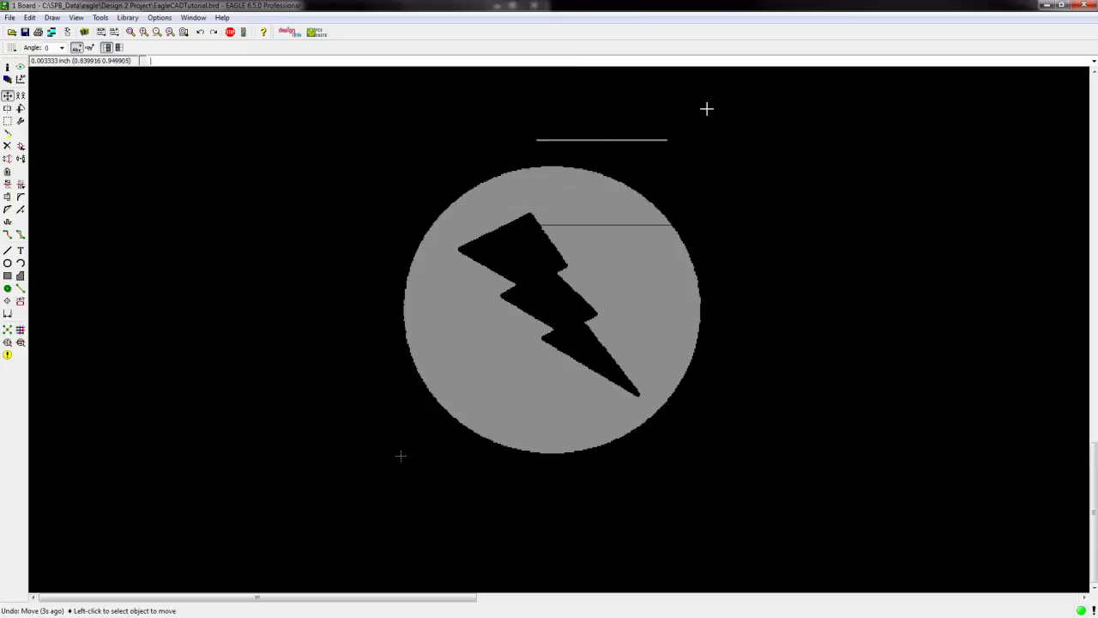
Group the whole lightning-bolt logo and move the group down-left
{"action": "left_click", "coordinate": [12, 123]}
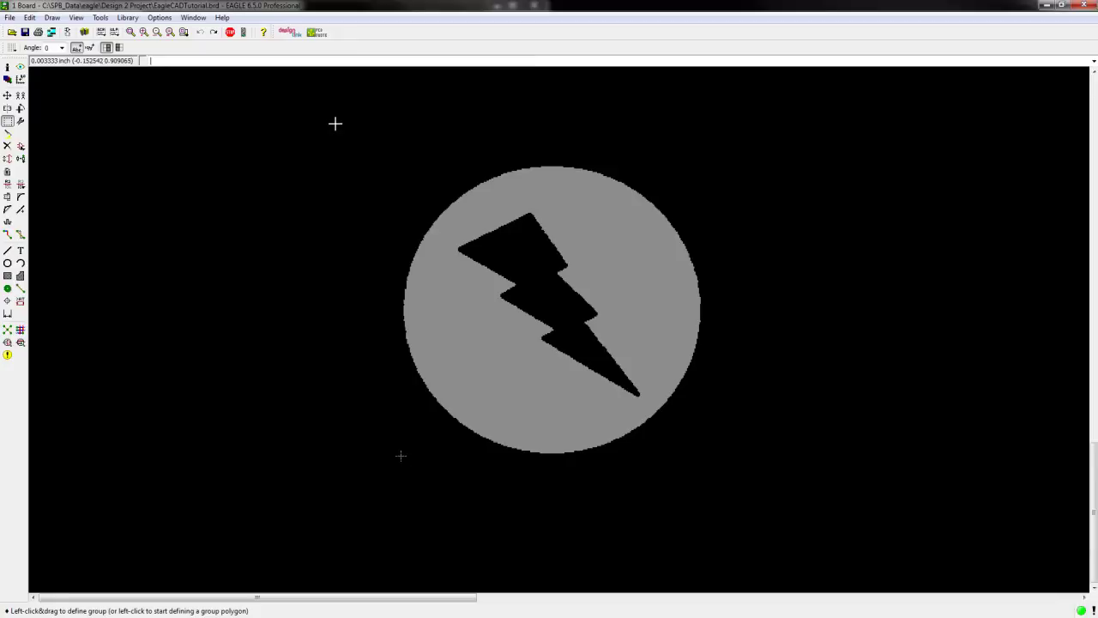
{"action": "left_click_drag", "start_coordinate": [308, 127], "coordinate": [770, 494]}
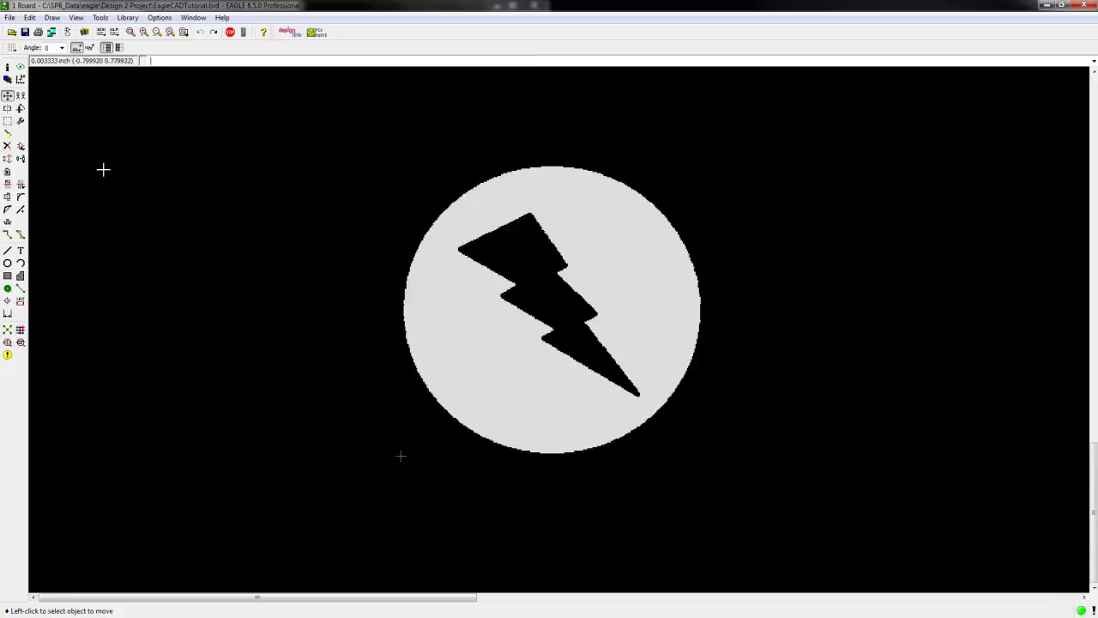
{"action": "left_click", "coordinate": [8, 95]}
{"action": "scroll", "coordinate": [406, 267], "scroll_direction": "down", "scroll_amount": 5}
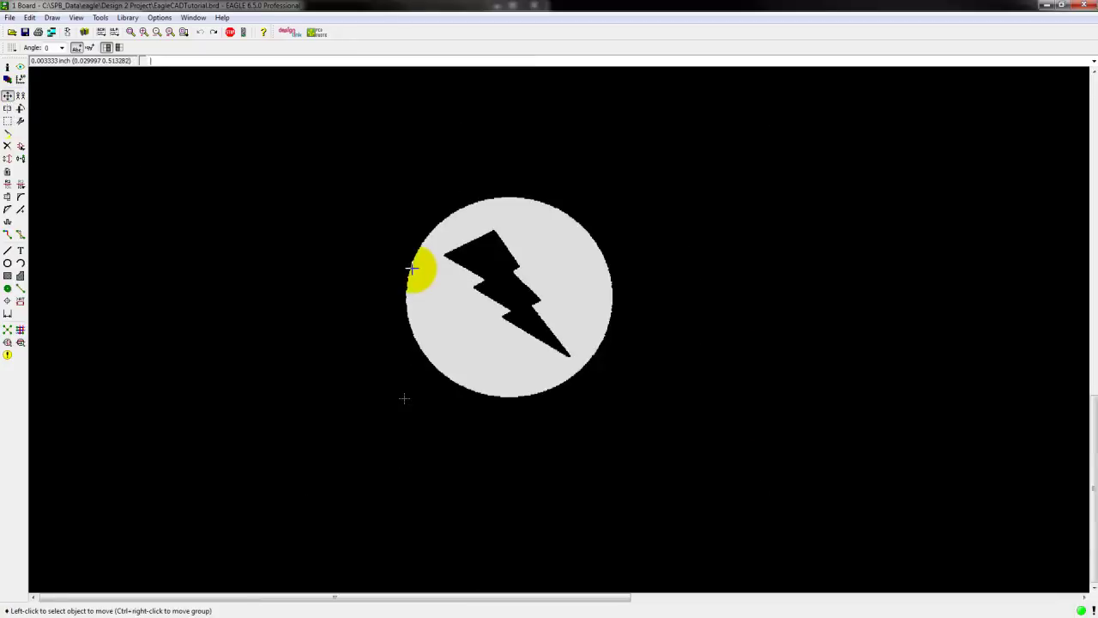
{"action": "left_click", "coordinate": [594, 296]}
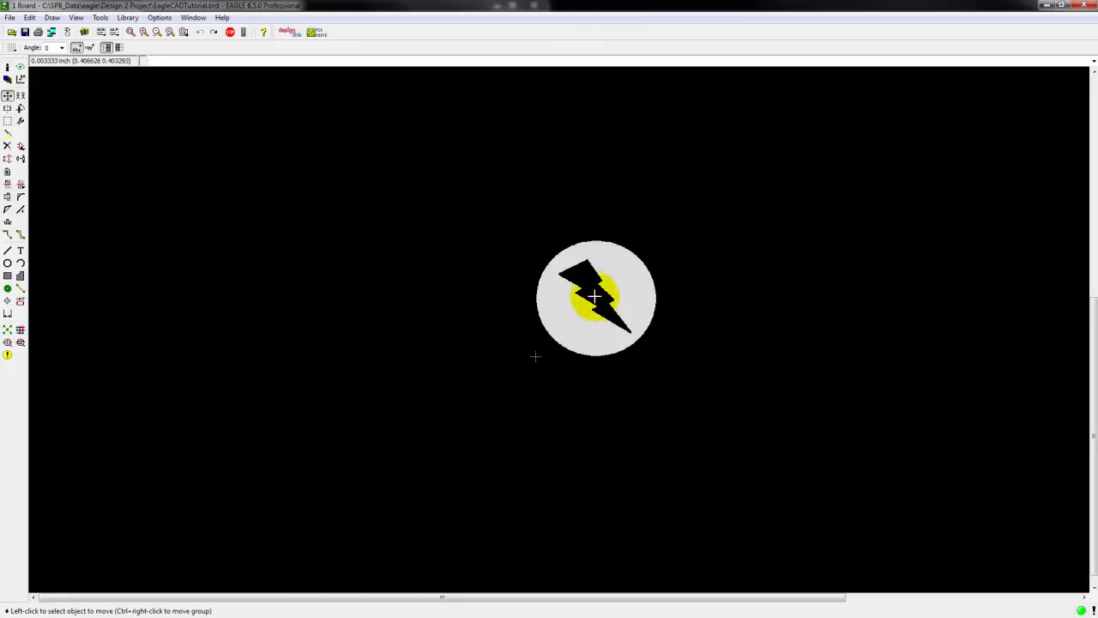
{"action": "right_click", "coordinate": [623, 270], "text": "ctrl"}
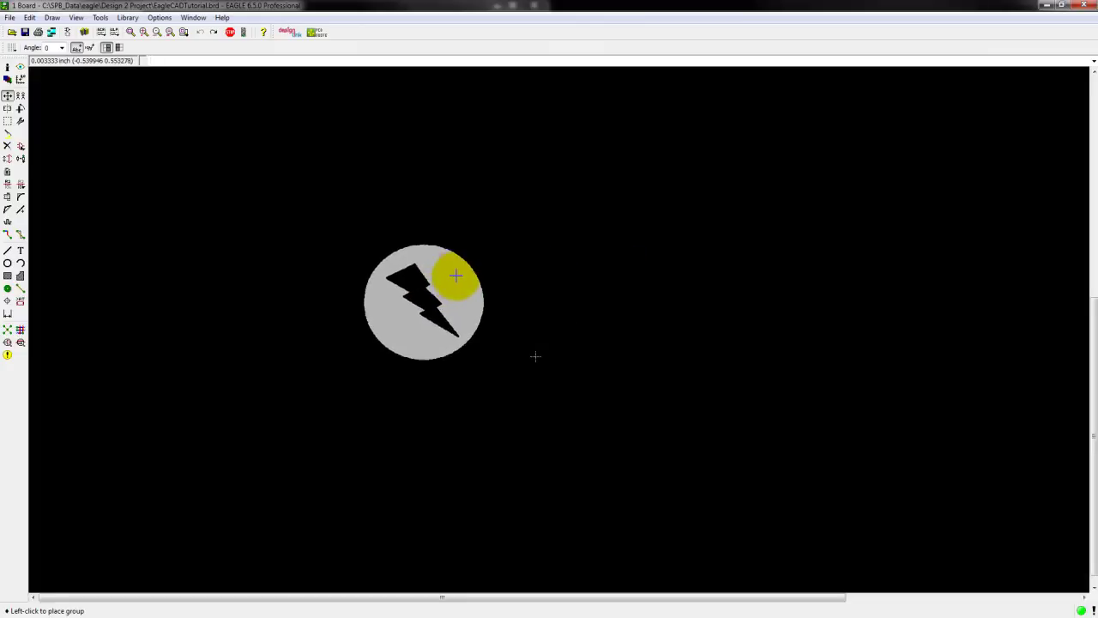
{"action": "left_click", "coordinate": [405, 199]}
{"action": "right_click", "coordinate": [417, 216], "text": "ctrl"}
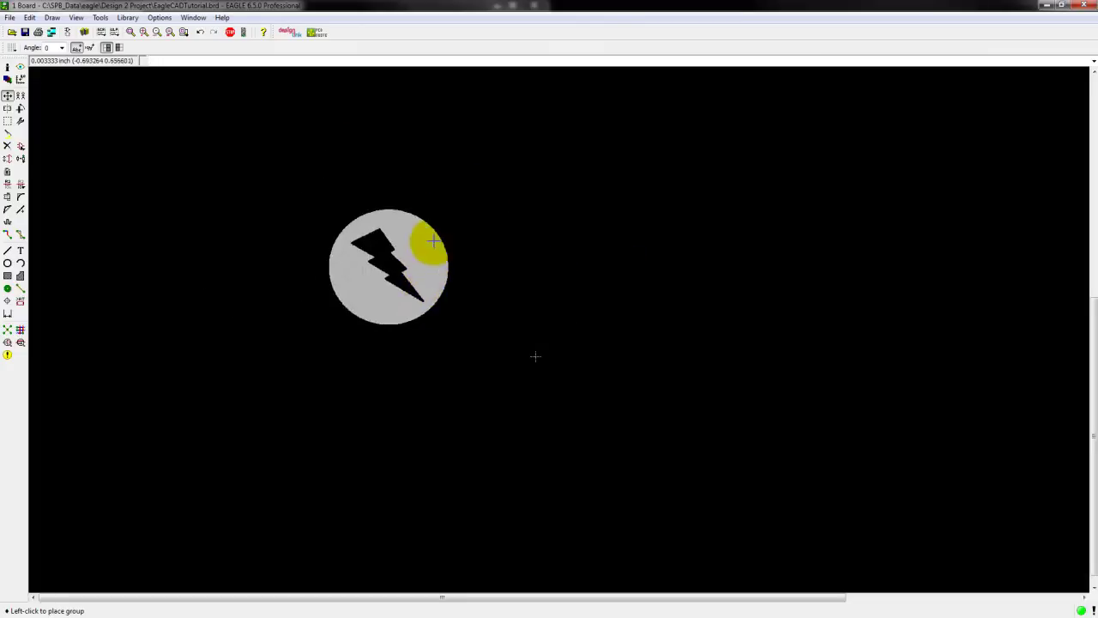
{"action": "left_click", "coordinate": [450, 400]}
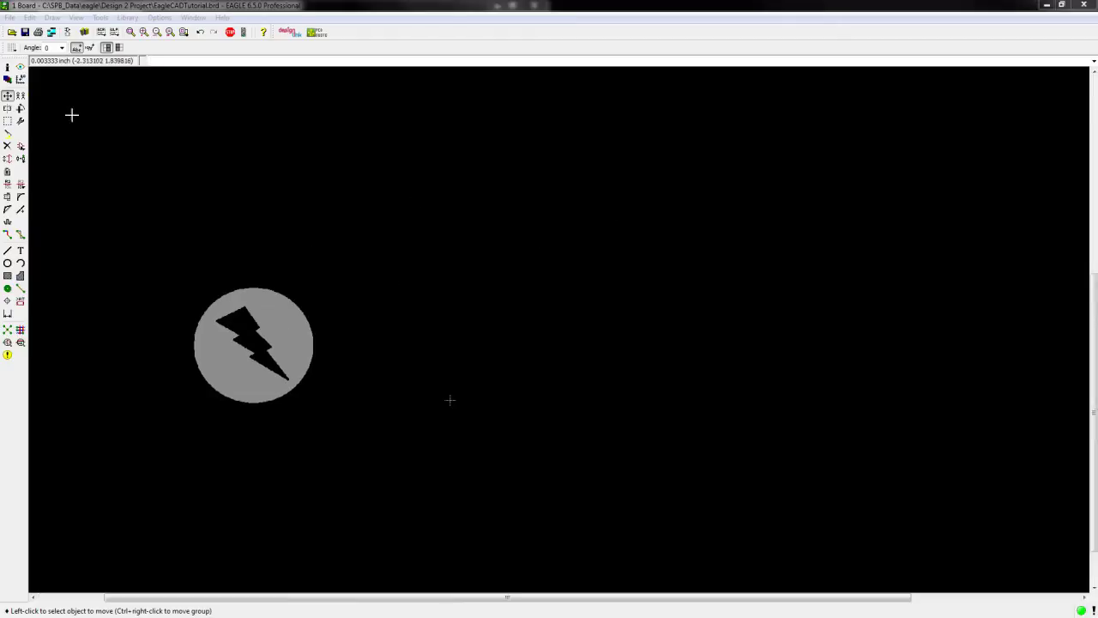
Turn every layer back on in the Display dialog with All
{"action": "left_click", "coordinate": [20, 66]}
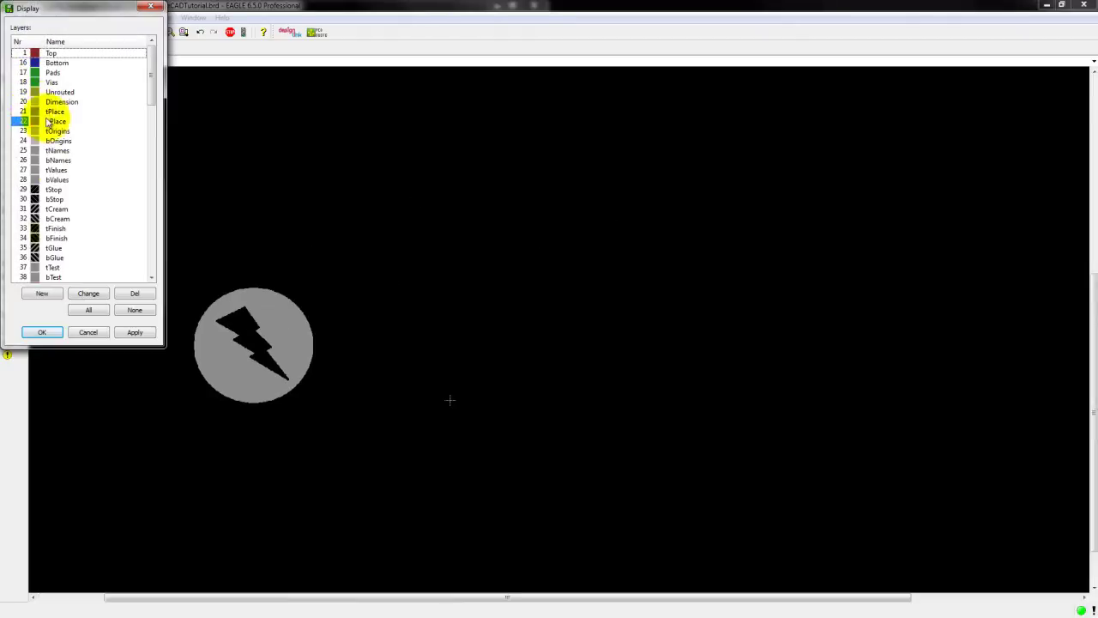
{"action": "left_click", "coordinate": [90, 309]}
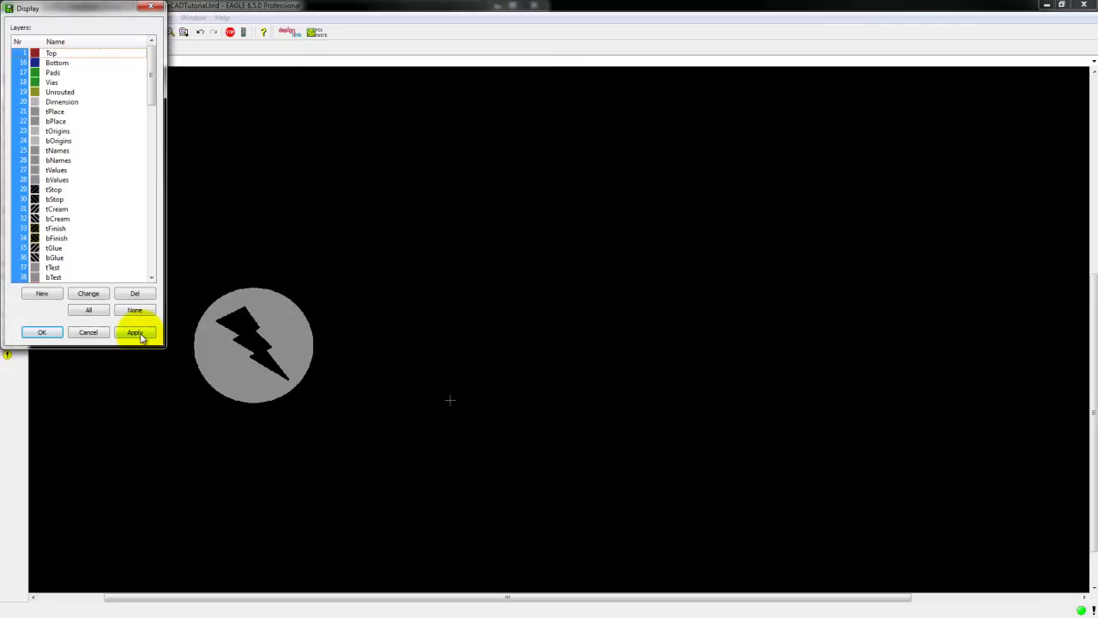
{"action": "left_click", "coordinate": [135, 332]}
{"action": "left_click", "coordinate": [40, 332]}
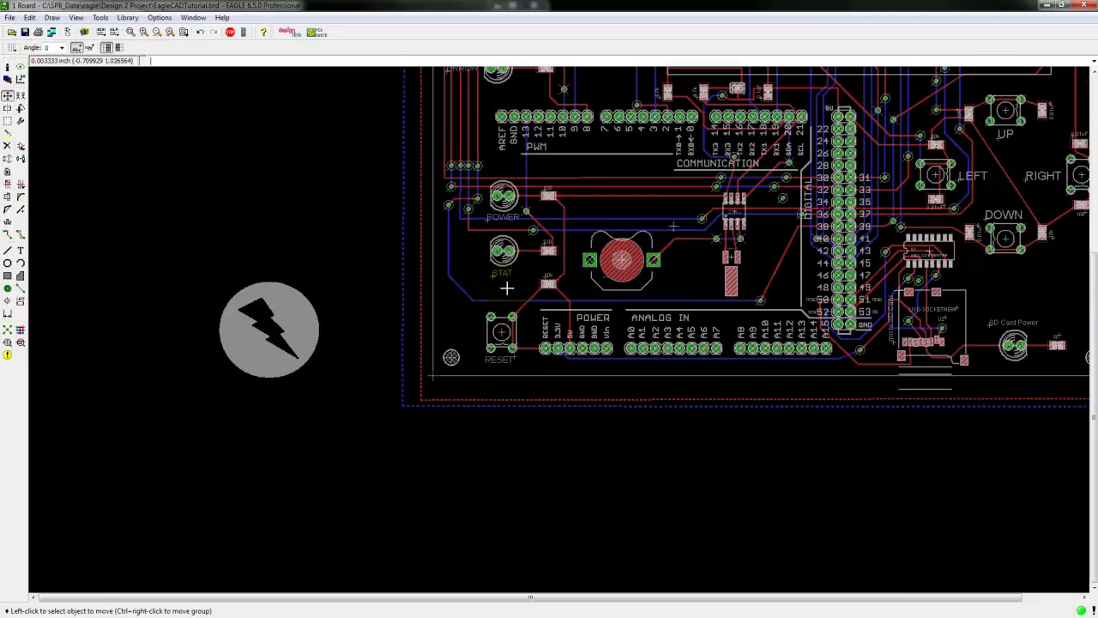
Reposition the logo group so it sits just left of the board outline
{"action": "scroll", "coordinate": [506, 287], "scroll_direction": "down", "scroll_amount": 3}
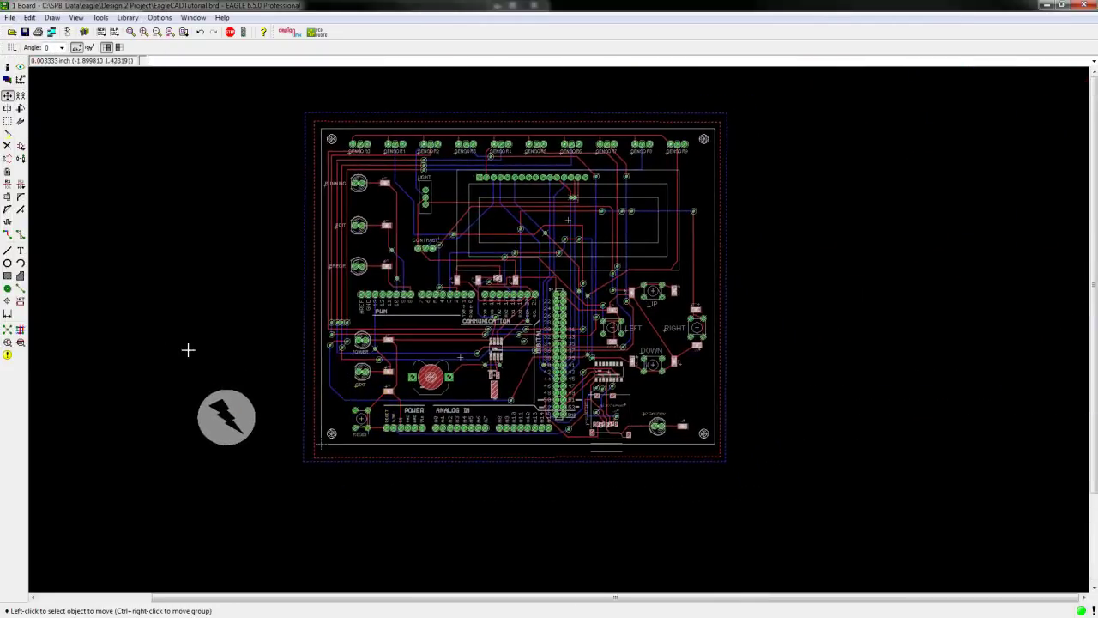
{"action": "right_click", "coordinate": [188, 349], "text": "ctrl"}
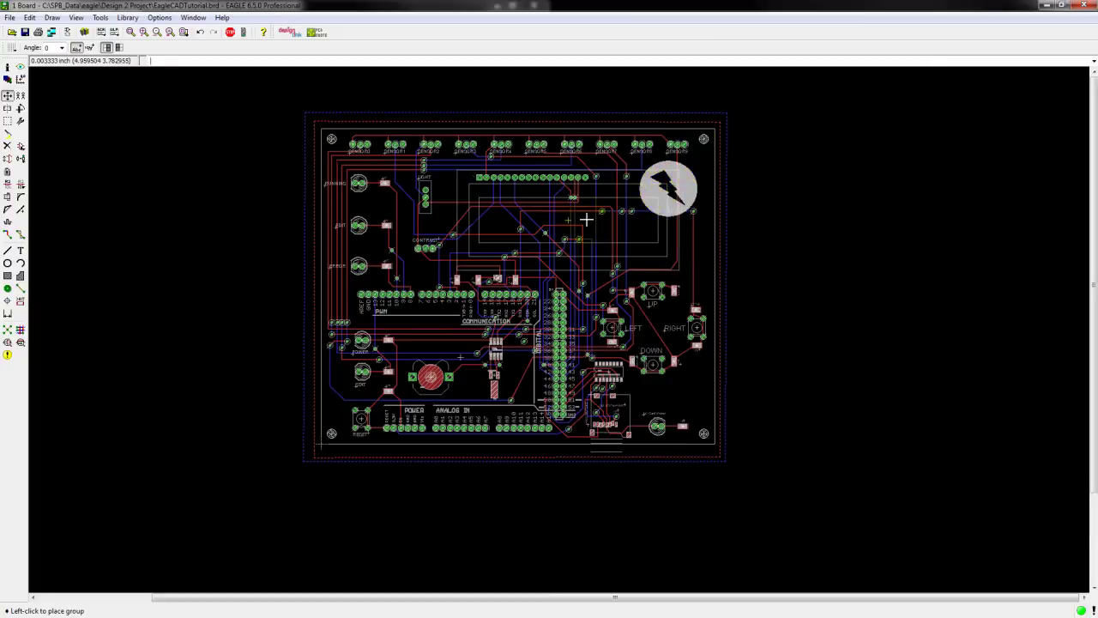
{"action": "left_click", "coordinate": [442, 296]}
{"action": "right_click", "coordinate": [519, 273], "text": "ctrl"}
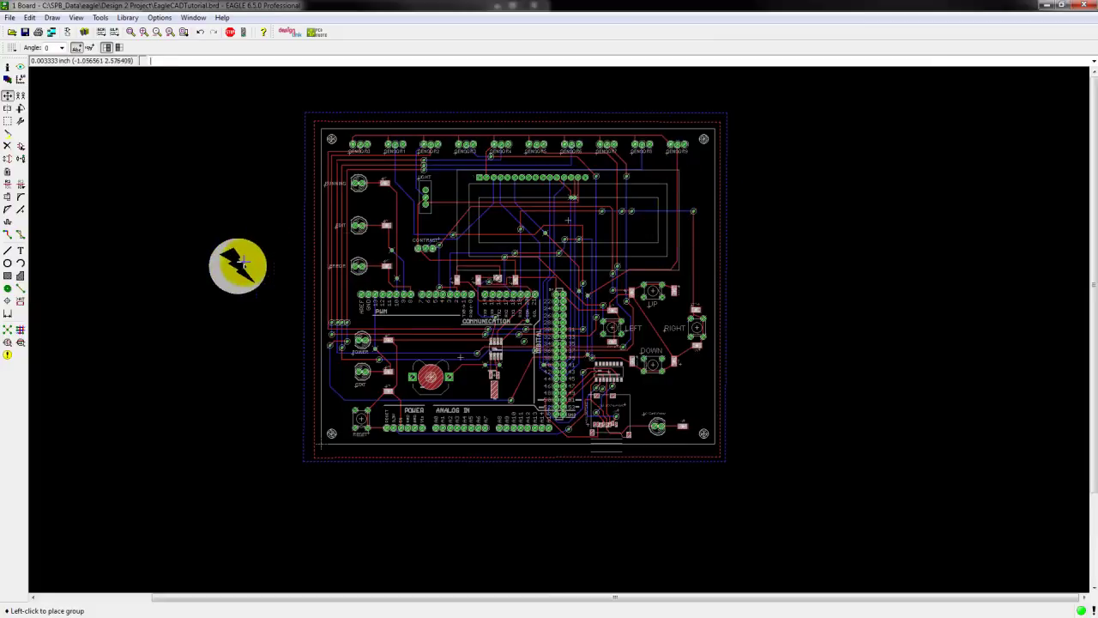
{"action": "left_click", "coordinate": [234, 264]}
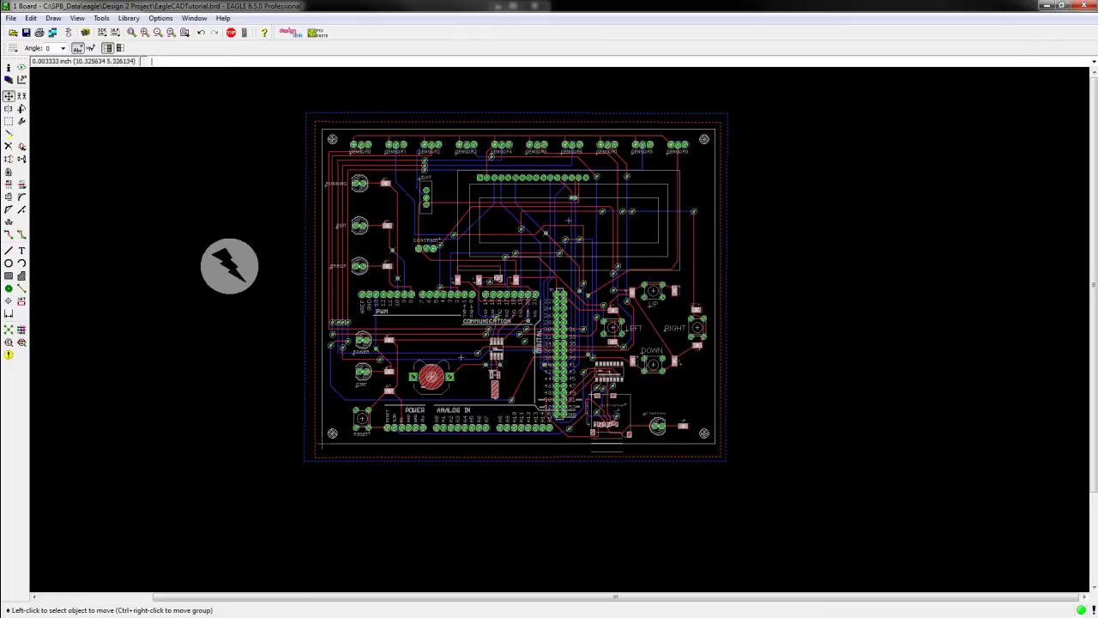
Resize the logo in Paint to 50 percent, giving 126 × 120 px
{"action": "left_click", "coordinate": [1001, 241]}
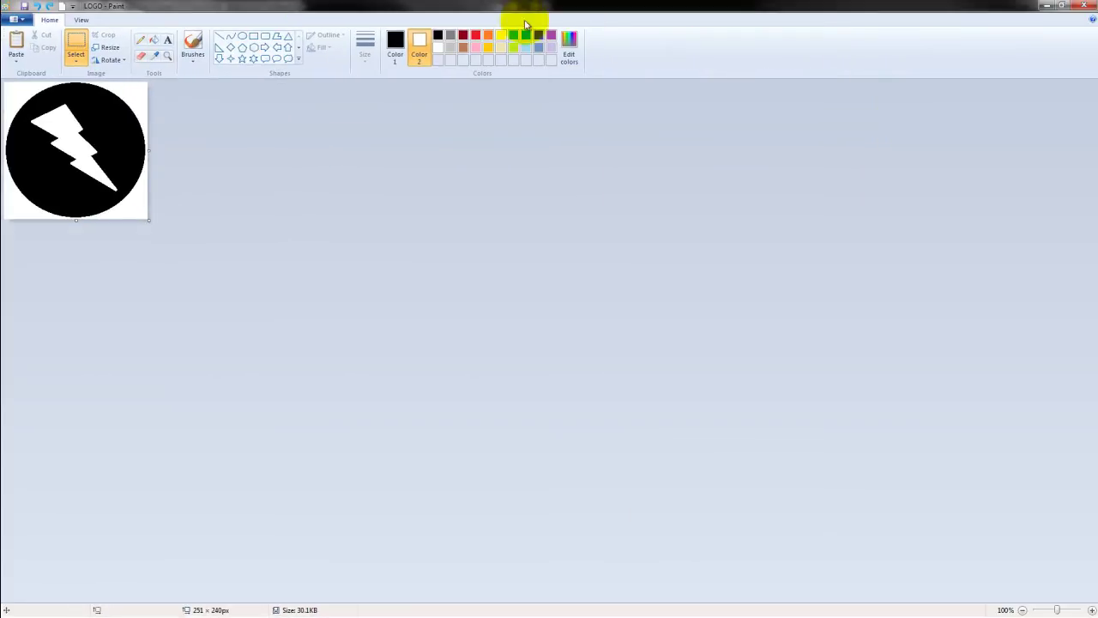
{"action": "left_click", "coordinate": [107, 50]}
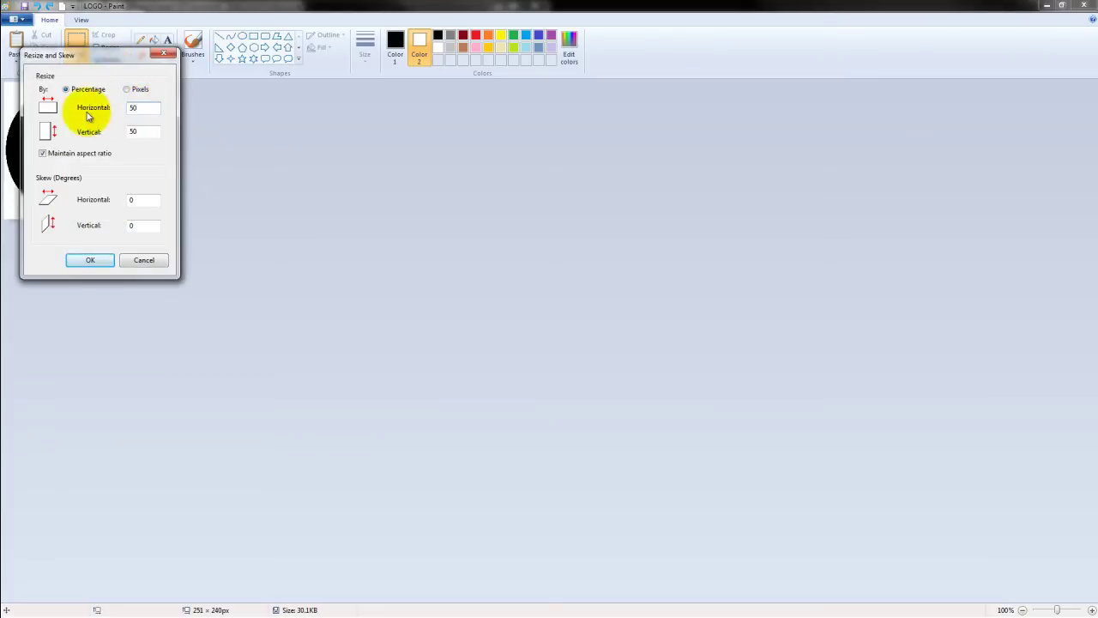
{"action": "key", "text": "Return"}
Save the resized logo to the Desktop as the 16-colour bitmap LOGO2
{"action": "left_click", "coordinate": [14, 18]}
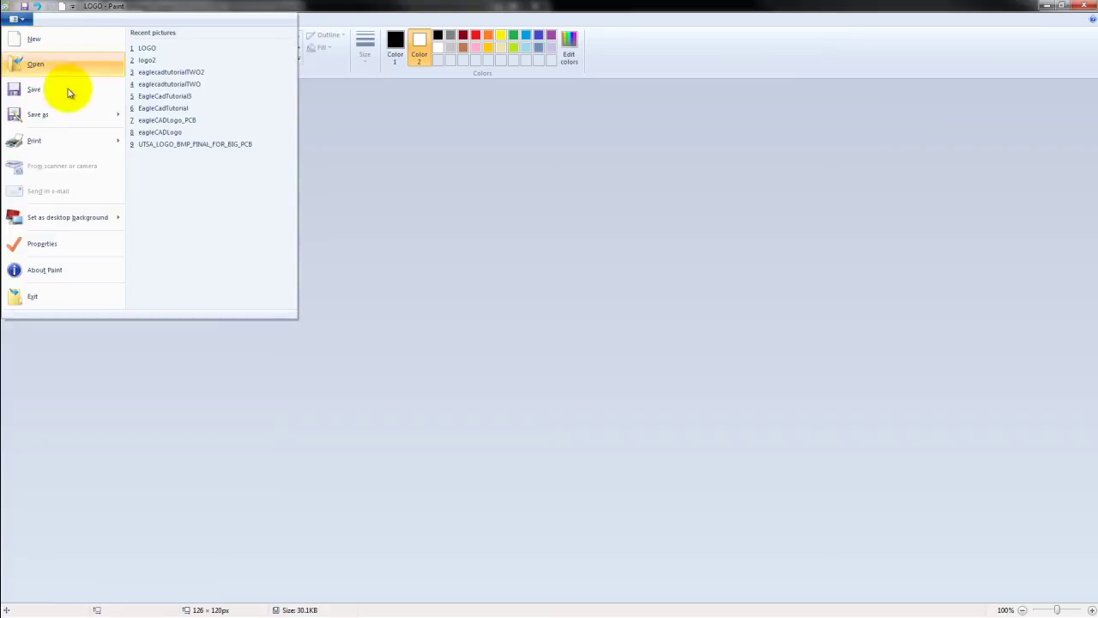
{"action": "mouse_move", "coordinate": [115, 120]}
{"action": "left_click", "coordinate": [168, 121]}
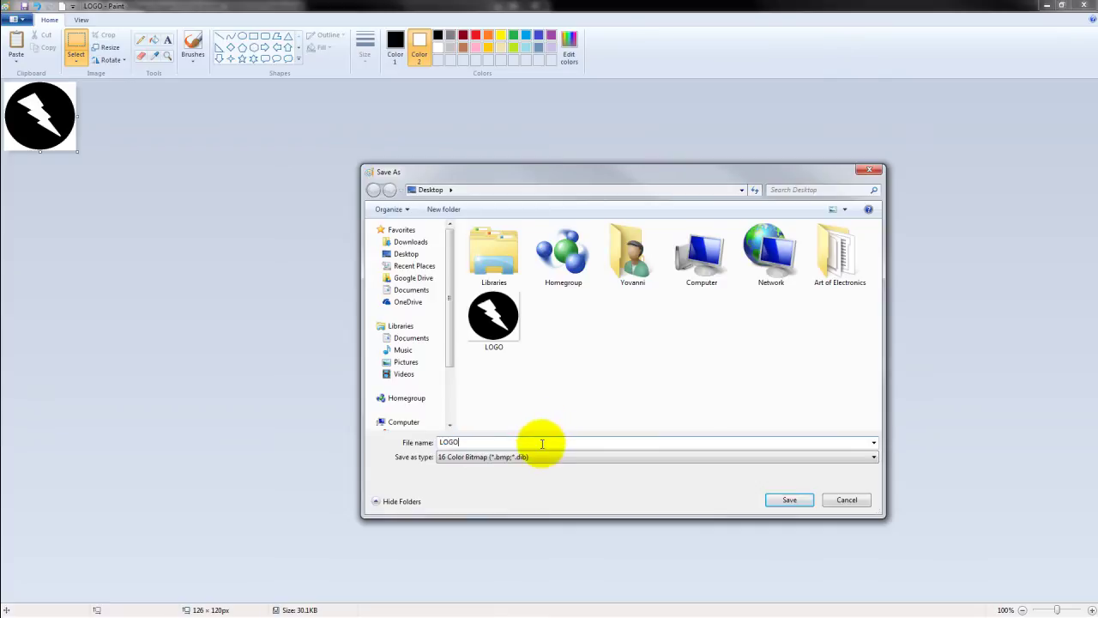
{"action": "left_click", "coordinate": [790, 499]}
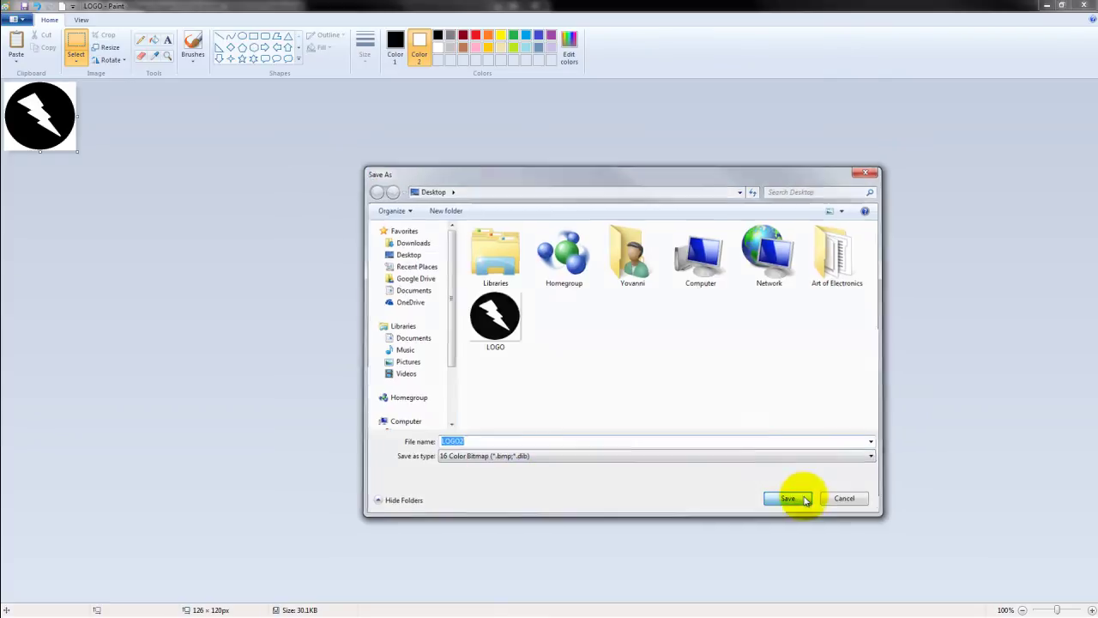
{"action": "mouse_move", "coordinate": [745, 4]}
{"action": "left_mouse_down"}
{"action": "mouse_move", "coordinate": [1094, 248]}
{"action": "mouse_move", "coordinate": [1096, 19]}
{"action": "left_mouse_up"}
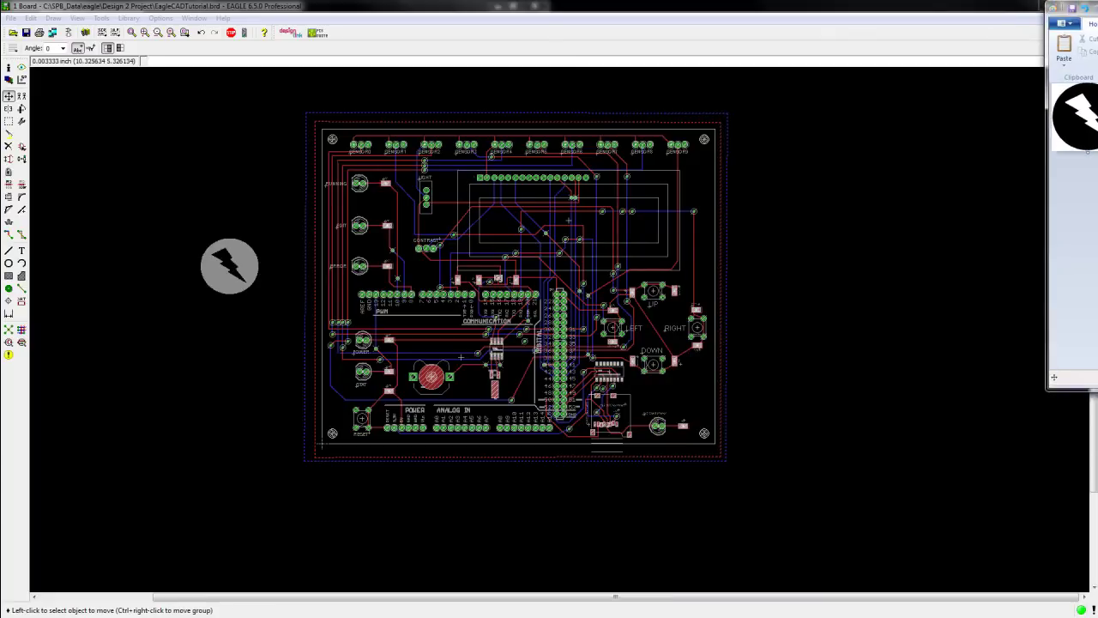
Switch away from Paint to the Illustrator document with the warped LOGO lettering
{"action": "key", "text": "alt+Tab"}
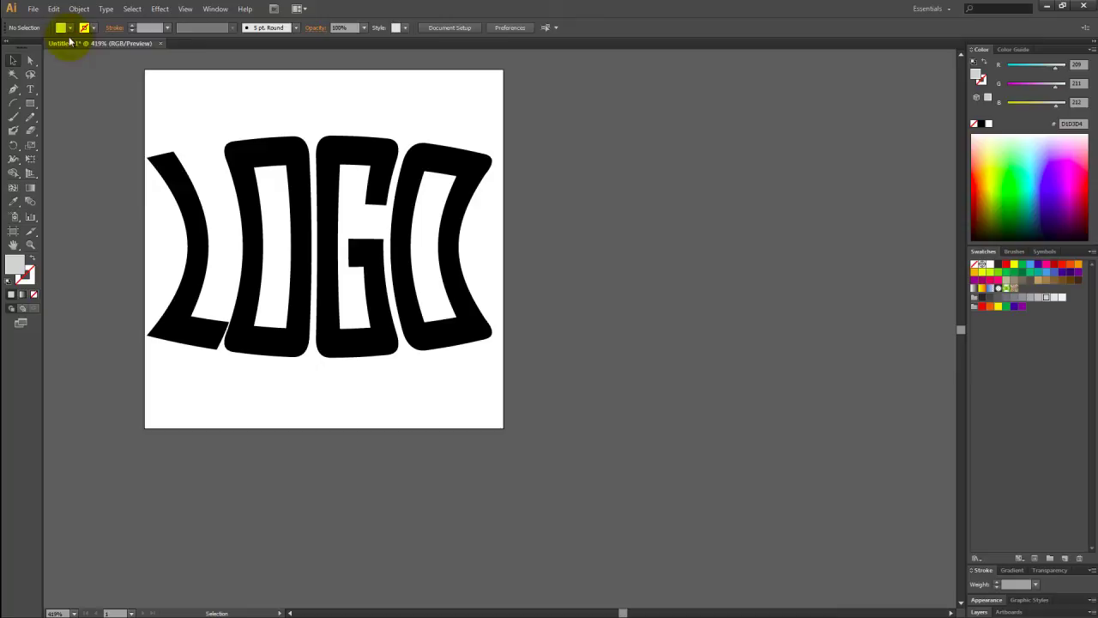
Export the LOGO artwork to the desktop as a BMP file named LOGO3
{"action": "left_click", "coordinate": [31, 10]}
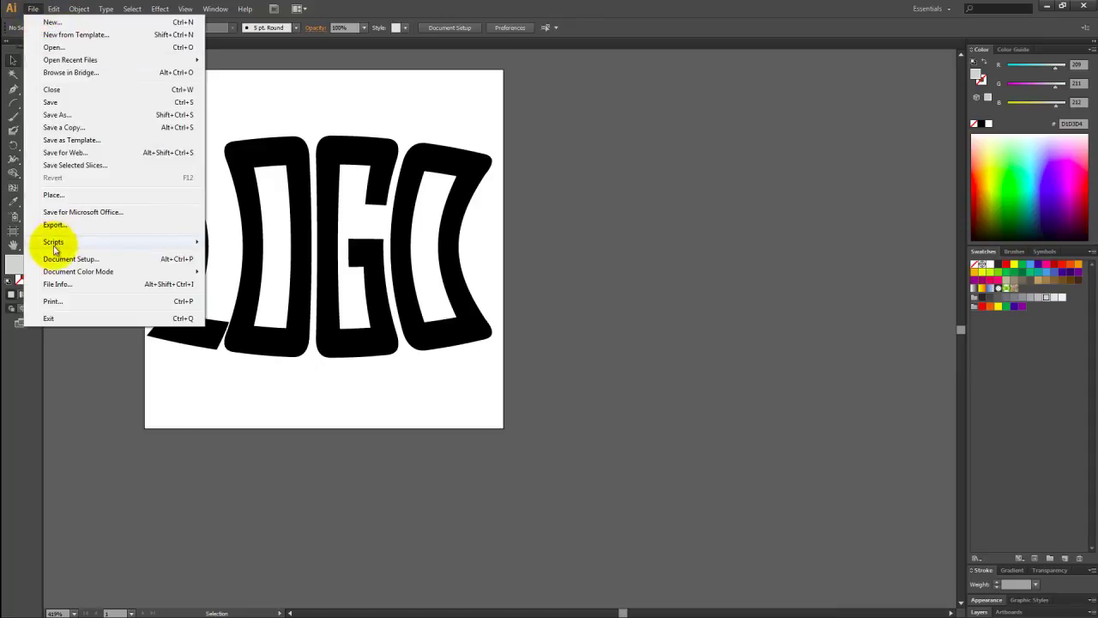
{"action": "mouse_move", "coordinate": [62, 237]}
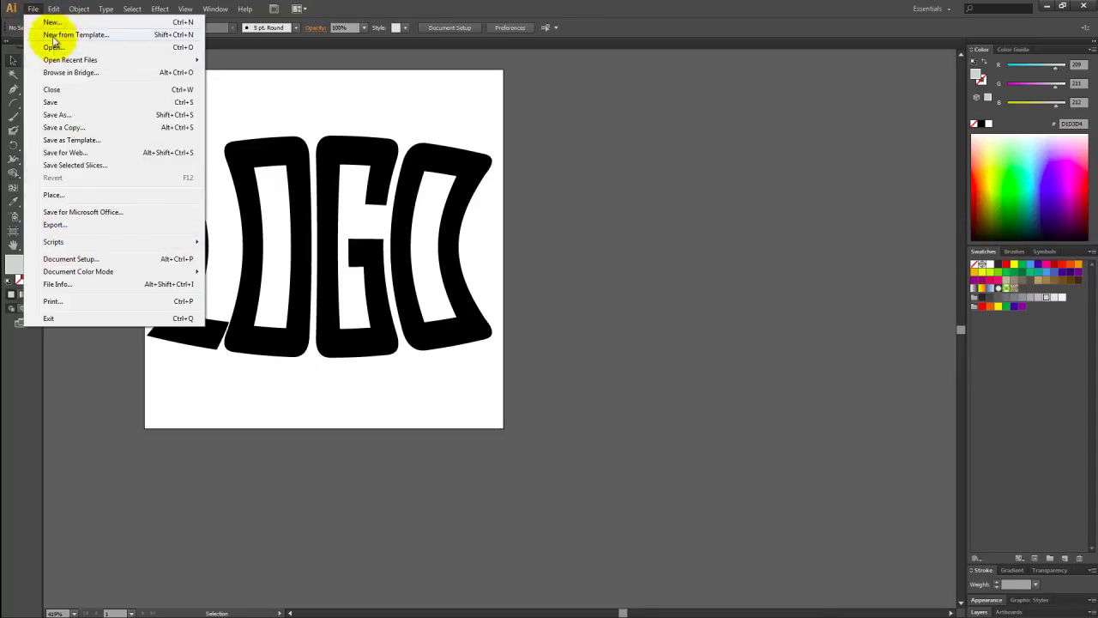
{"action": "mouse_move", "coordinate": [54, 9]}
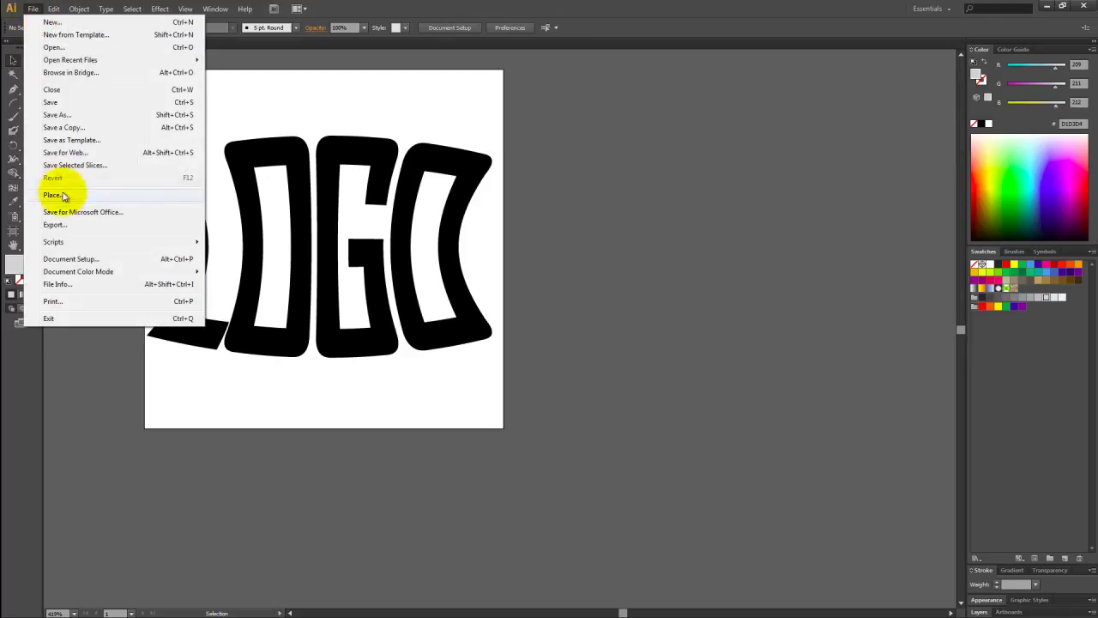
{"action": "left_click", "coordinate": [51, 226]}
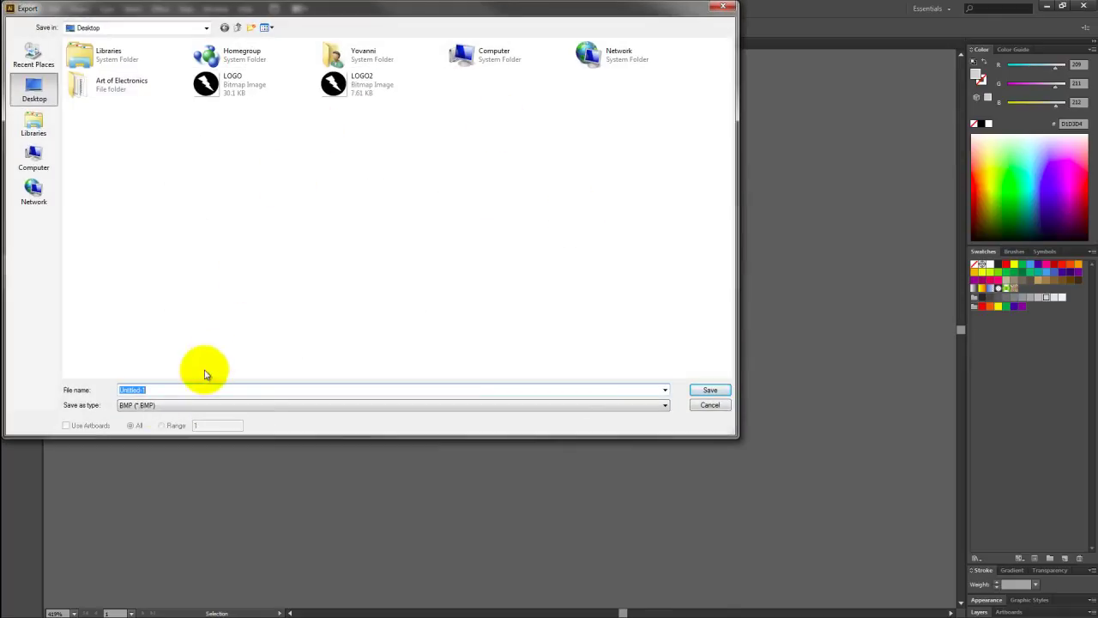
{"action": "left_click", "coordinate": [145, 405]}
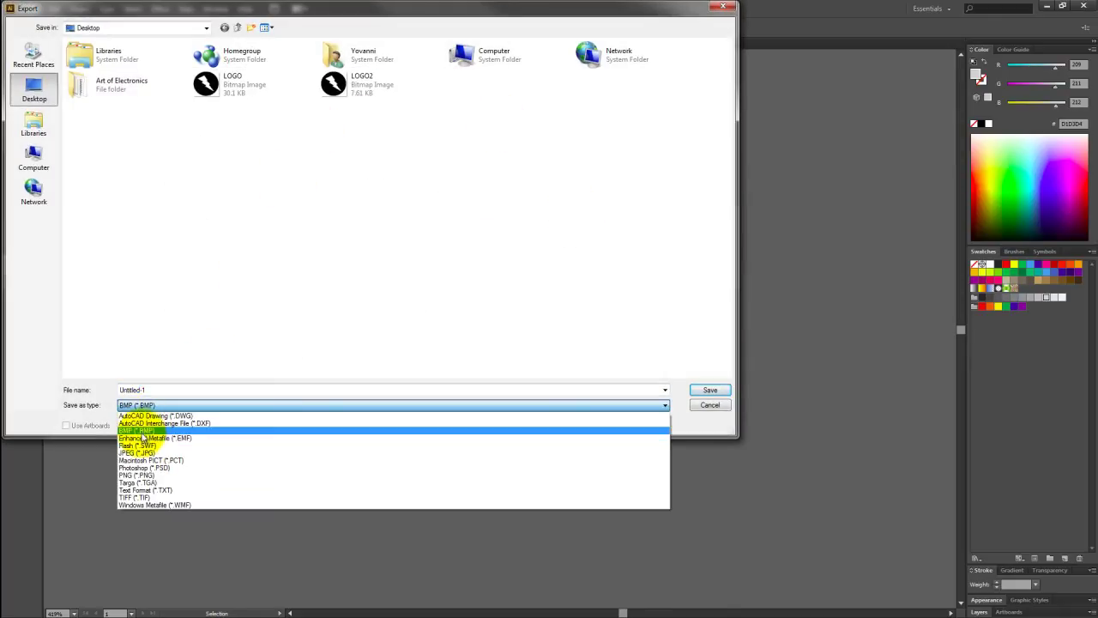
{"action": "left_click", "coordinate": [144, 431]}
{"action": "double_click", "coordinate": [166, 392]}
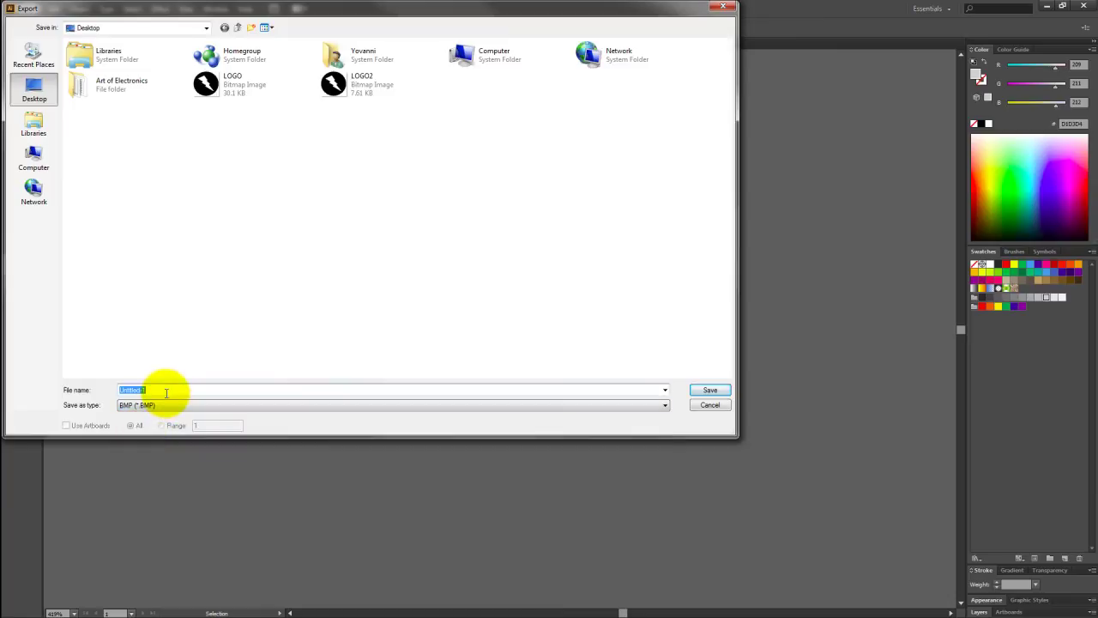
{"action": "type", "text": "LOG"}
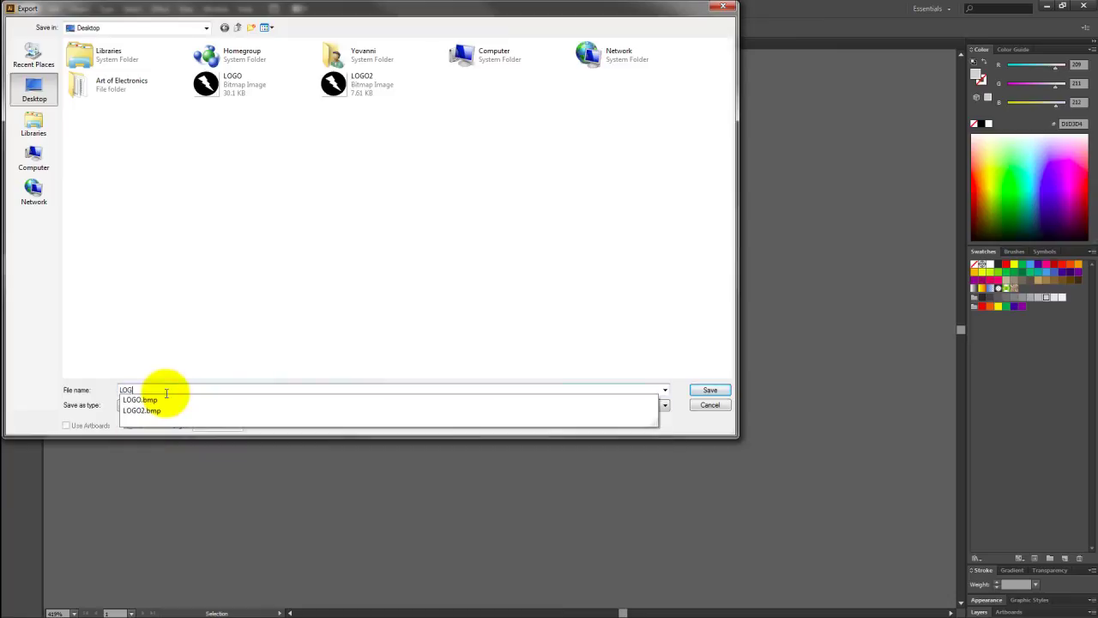
{"action": "type", "text": "O3.bmp"}
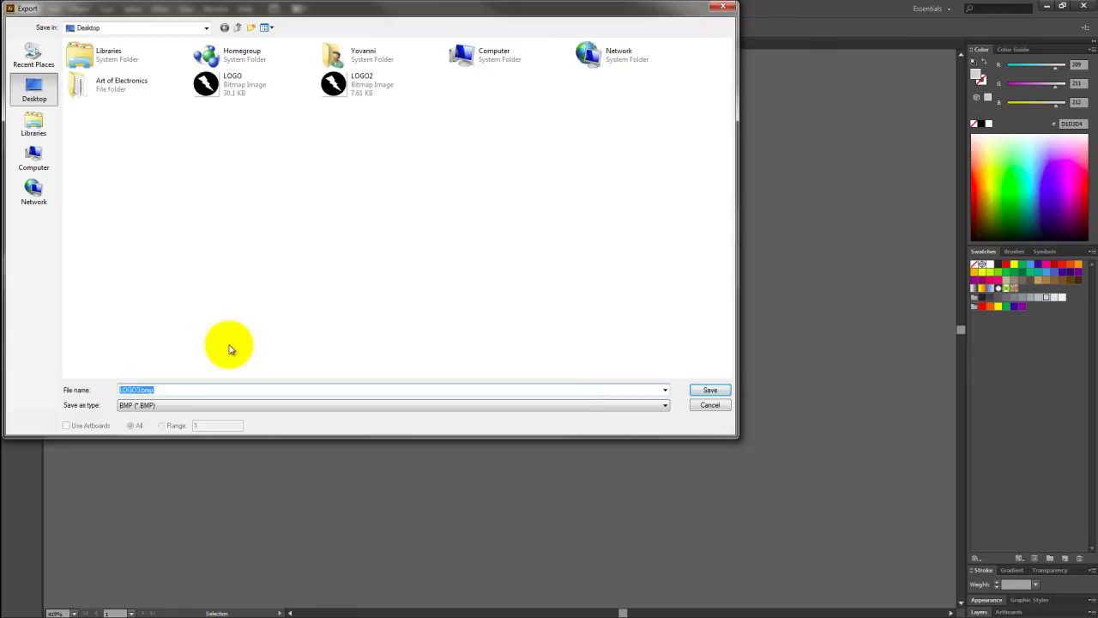
{"action": "left_click", "coordinate": [706, 389]}
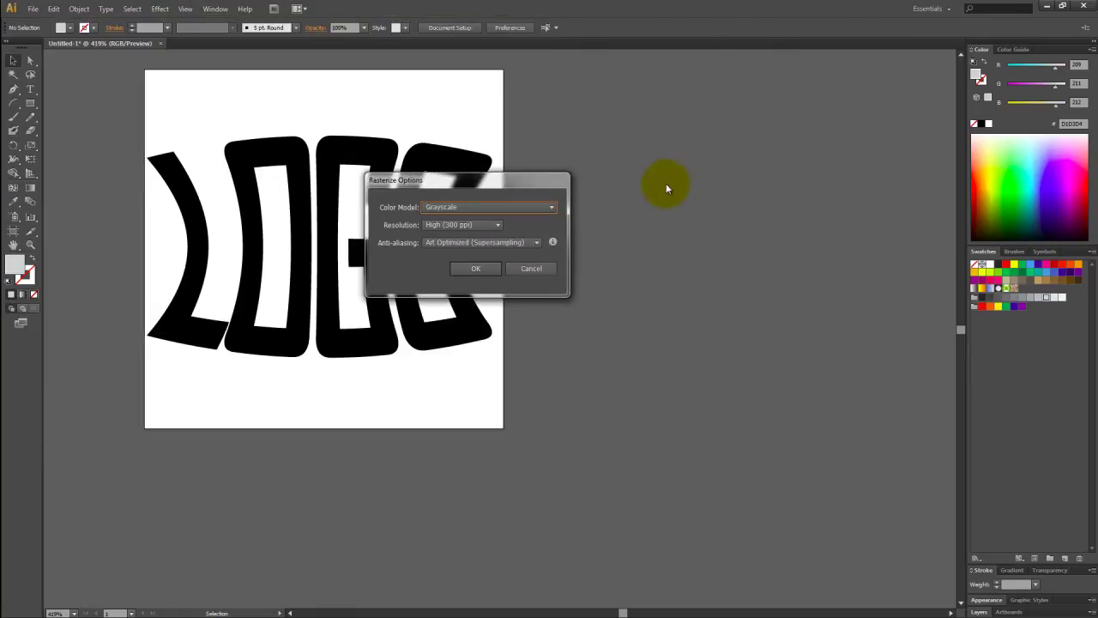
Rasterize in Grayscale at High (300 ppi) and accept the BMP options
{"action": "left_click", "coordinate": [551, 211]}
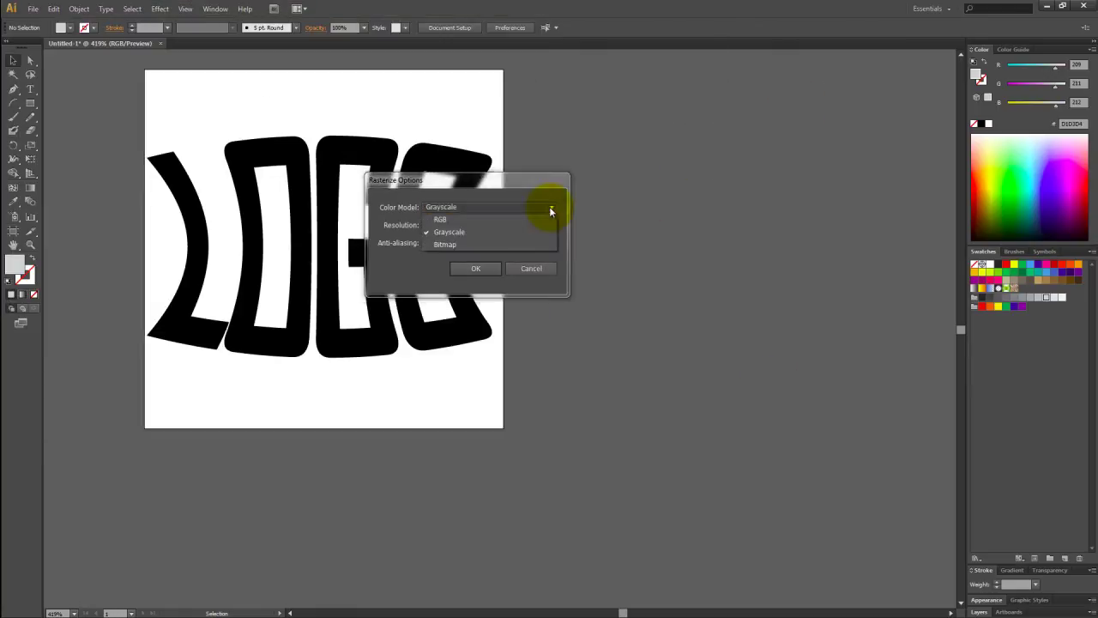
{"action": "left_click", "coordinate": [475, 233]}
{"action": "left_click", "coordinate": [470, 225]}
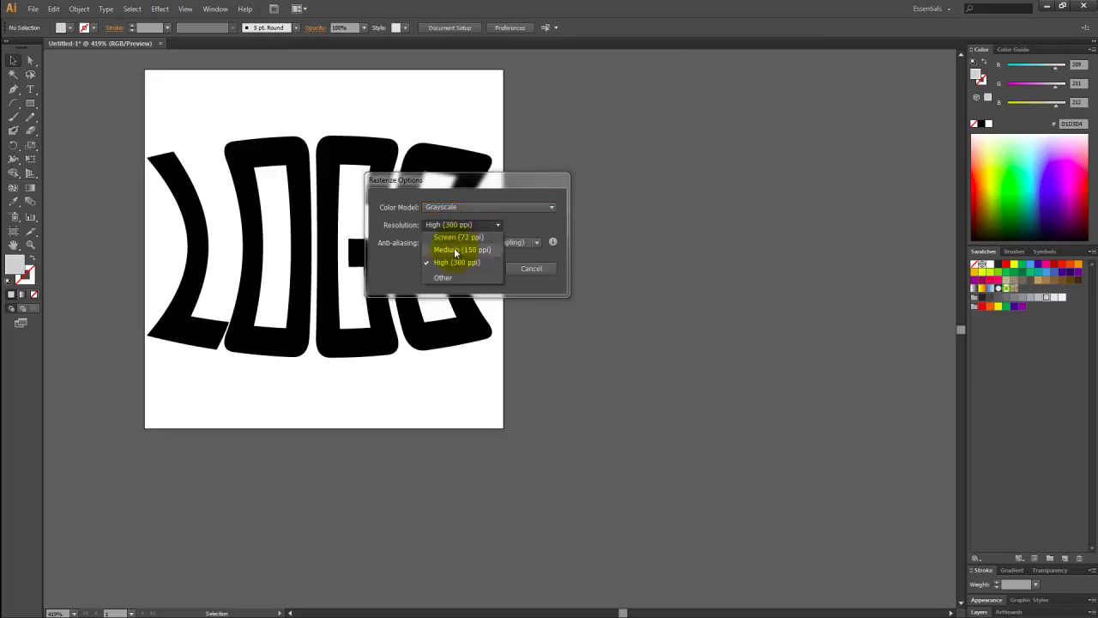
{"action": "left_click", "coordinate": [455, 265]}
{"action": "left_click", "coordinate": [483, 273]}
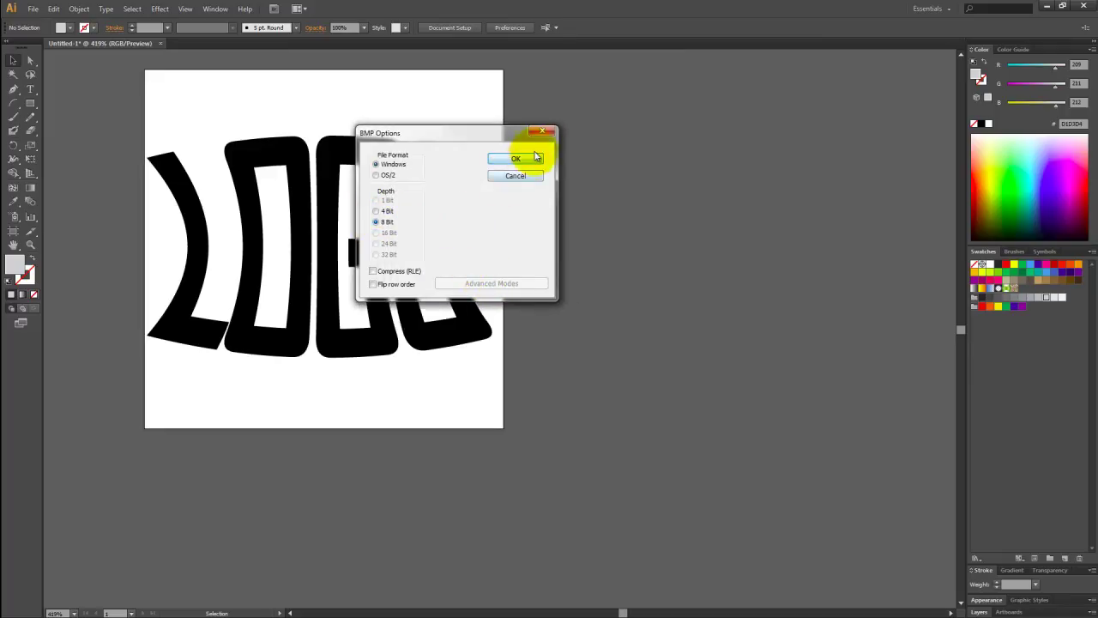
{"action": "left_click", "coordinate": [531, 160]}
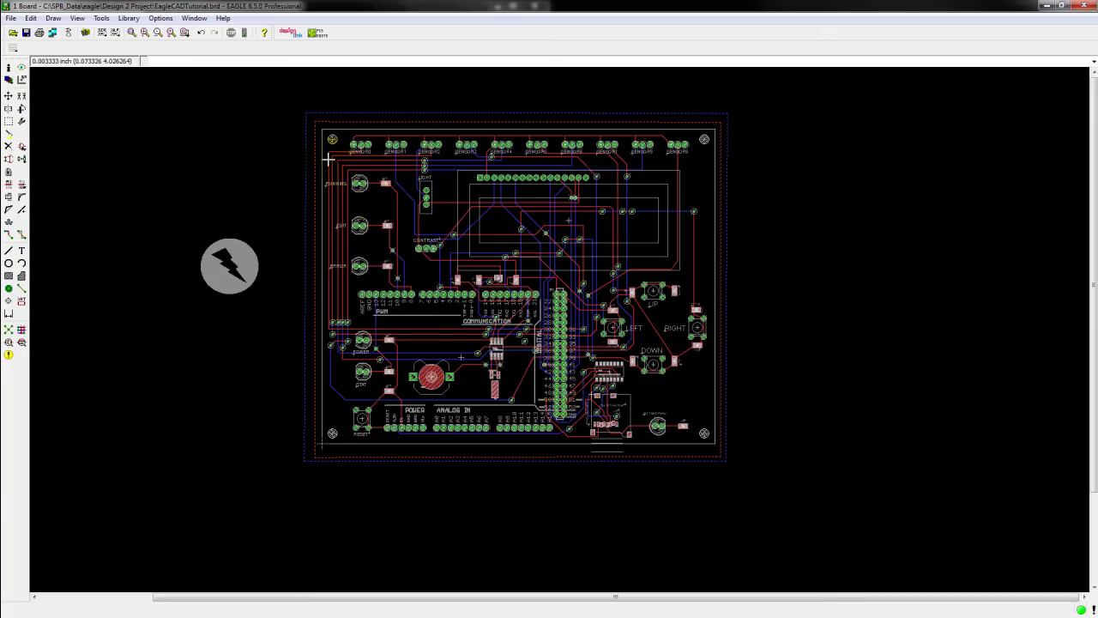
Hide all board layers so only the lightning-bolt circle logo remains visible
{"action": "left_click", "coordinate": [12, 84]}
{"action": "left_click", "coordinate": [135, 312]}
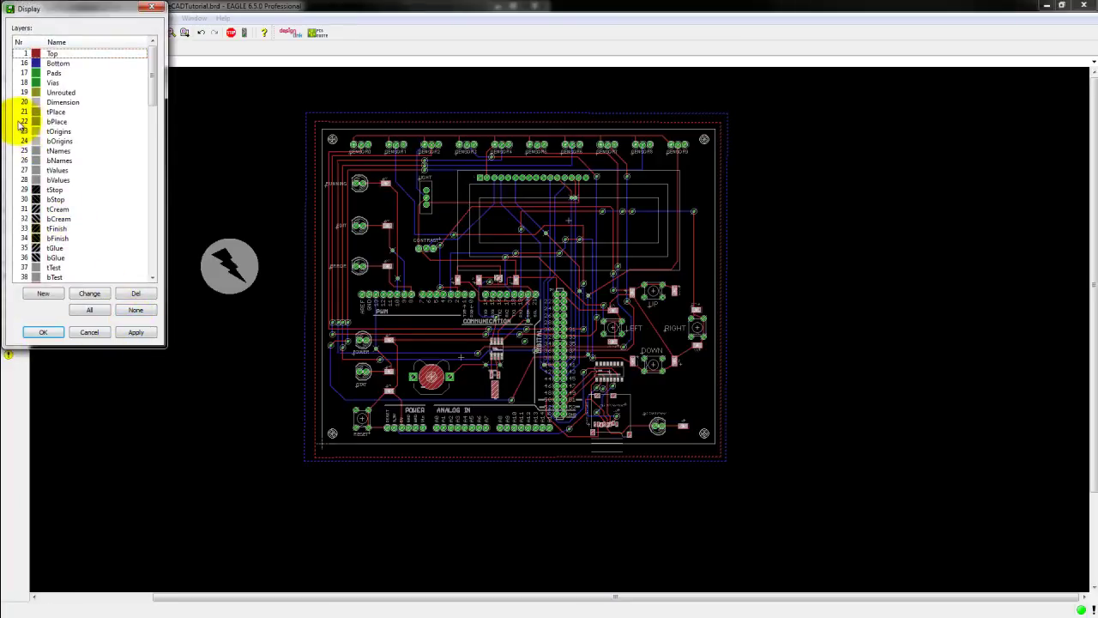
{"action": "left_click", "coordinate": [135, 331]}
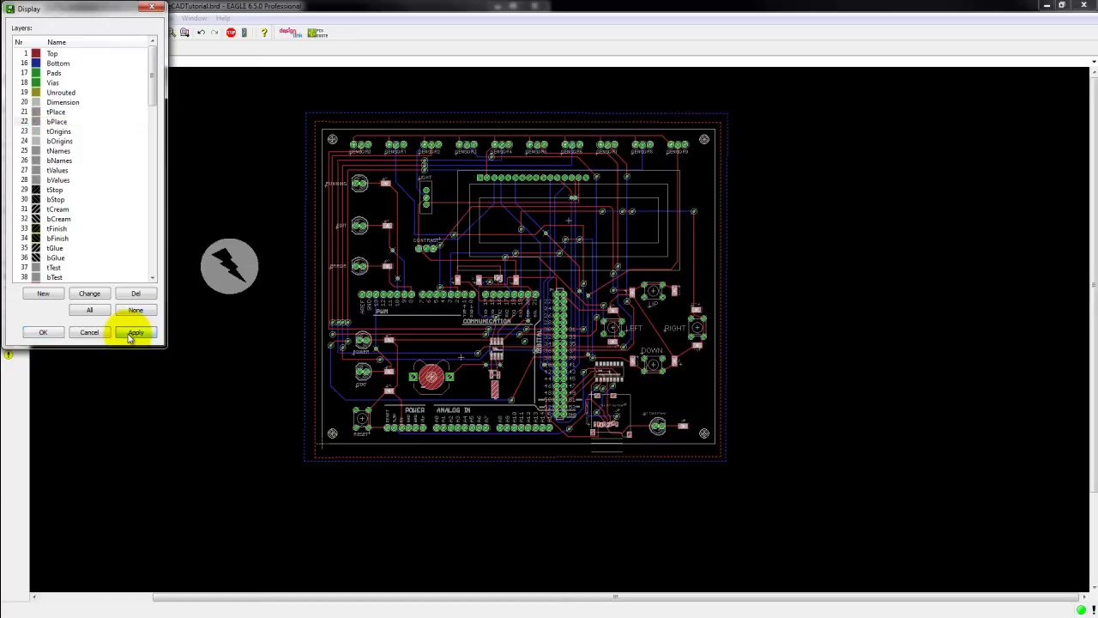
{"action": "left_click", "coordinate": [35, 332]}
Run the import-bmp.ulp user language program from the ULP folder
{"action": "left_click", "coordinate": [11, 17]}
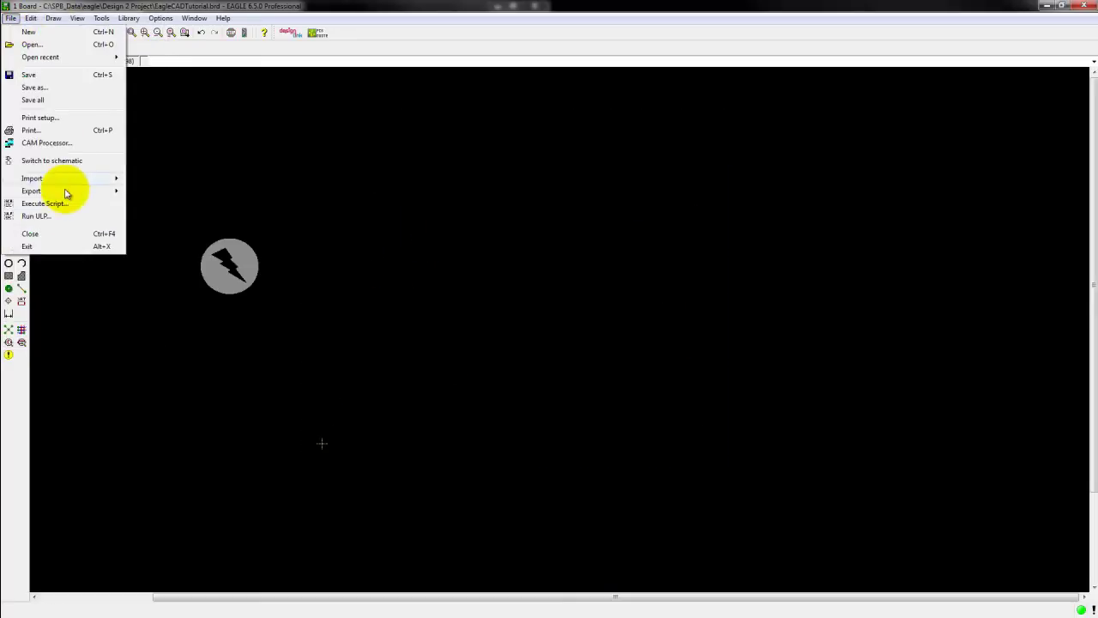
{"action": "left_click", "coordinate": [64, 218]}
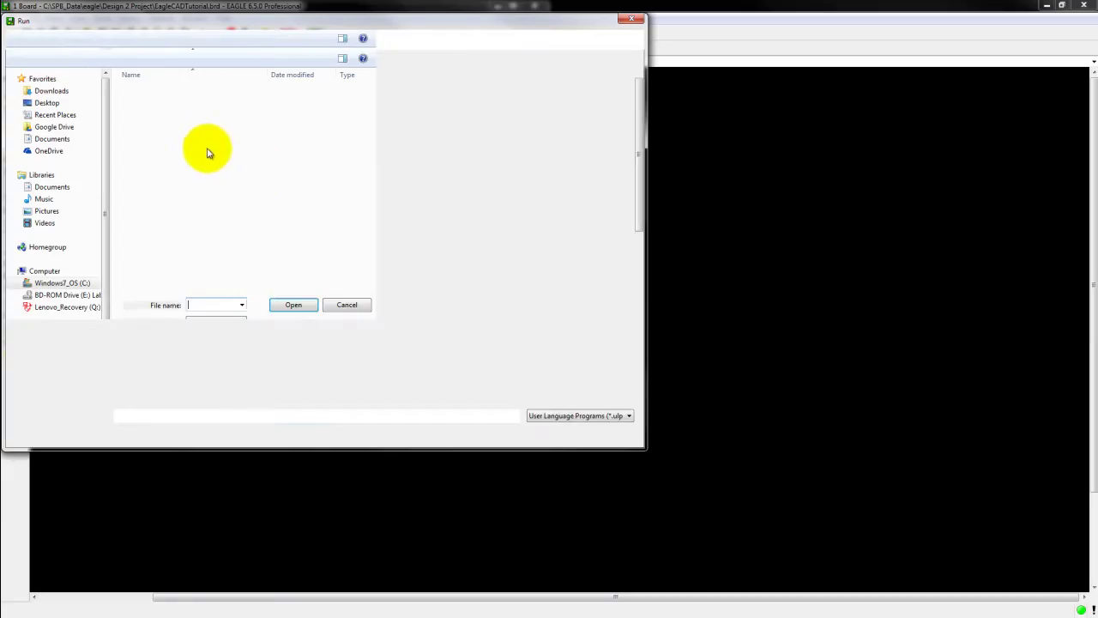
{"action": "left_click", "coordinate": [208, 151]}
{"action": "left_click", "coordinate": [344, 39]}
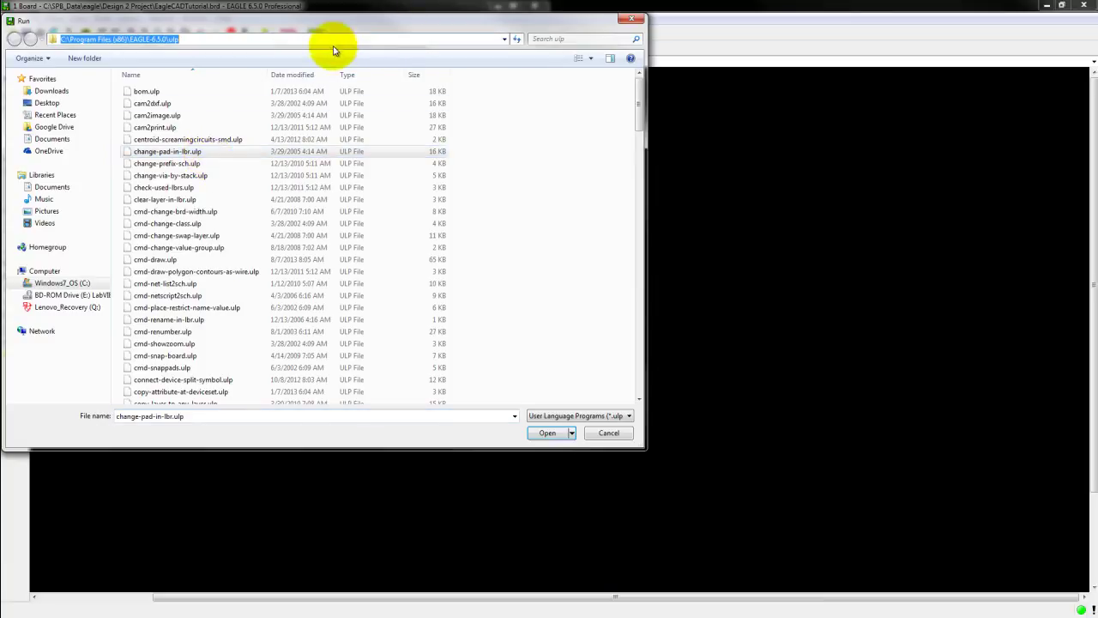
{"action": "left_click", "coordinate": [208, 127]}
{"action": "scroll", "coordinate": [209, 127], "scroll_direction": "down", "scroll_amount": 15}
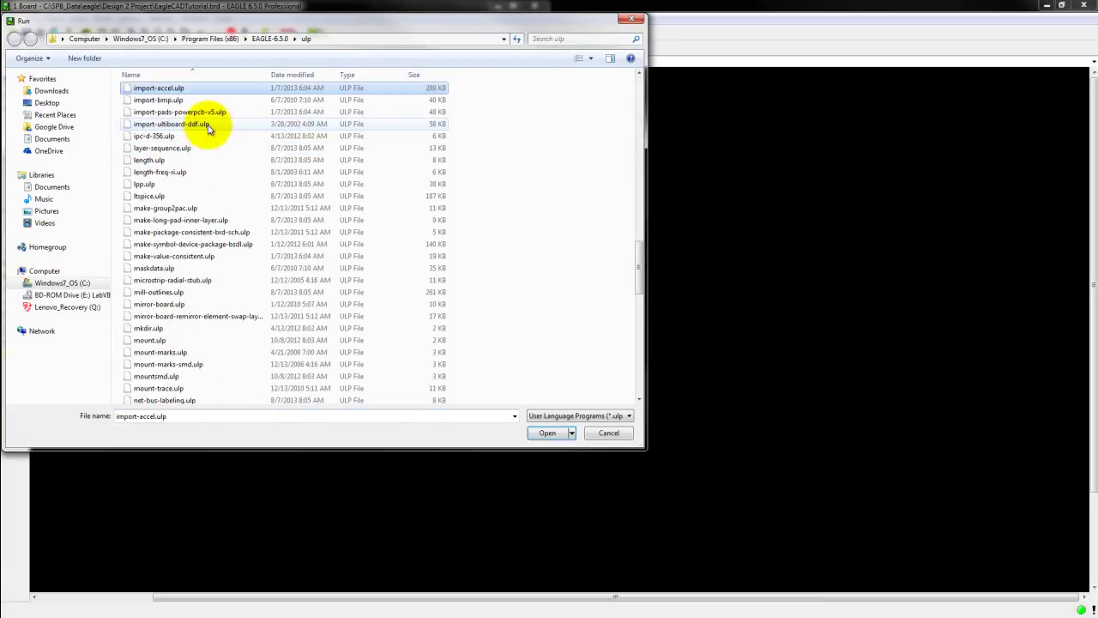
{"action": "double_click", "coordinate": [182, 99]}
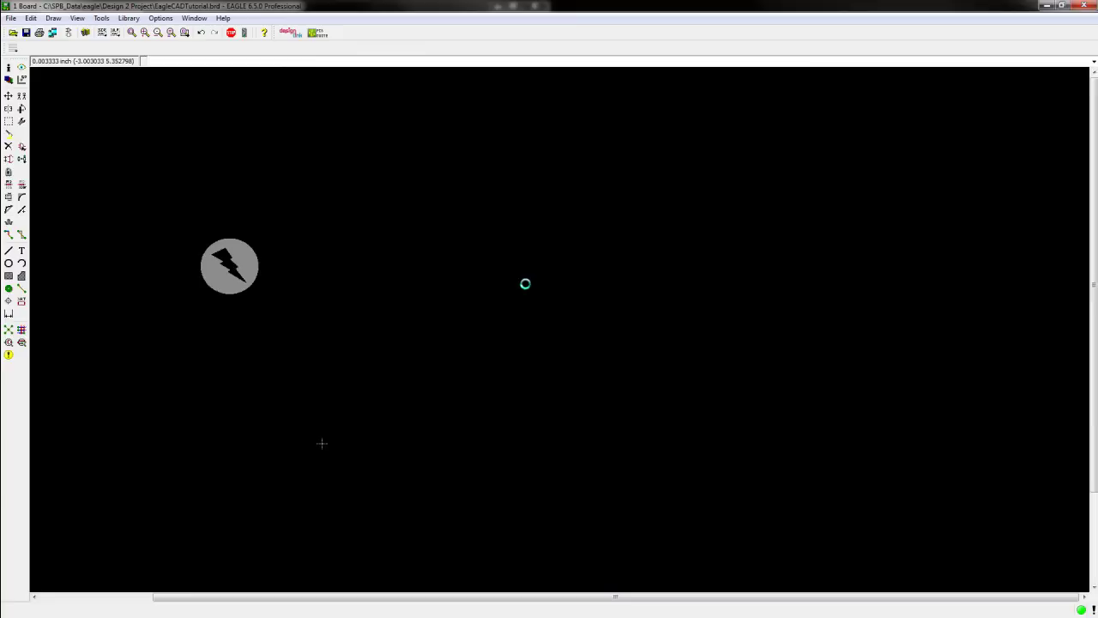
Load LOGO3.bmp from the Desktop without colour scanning and select black for import
{"action": "left_click", "coordinate": [736, 439]}
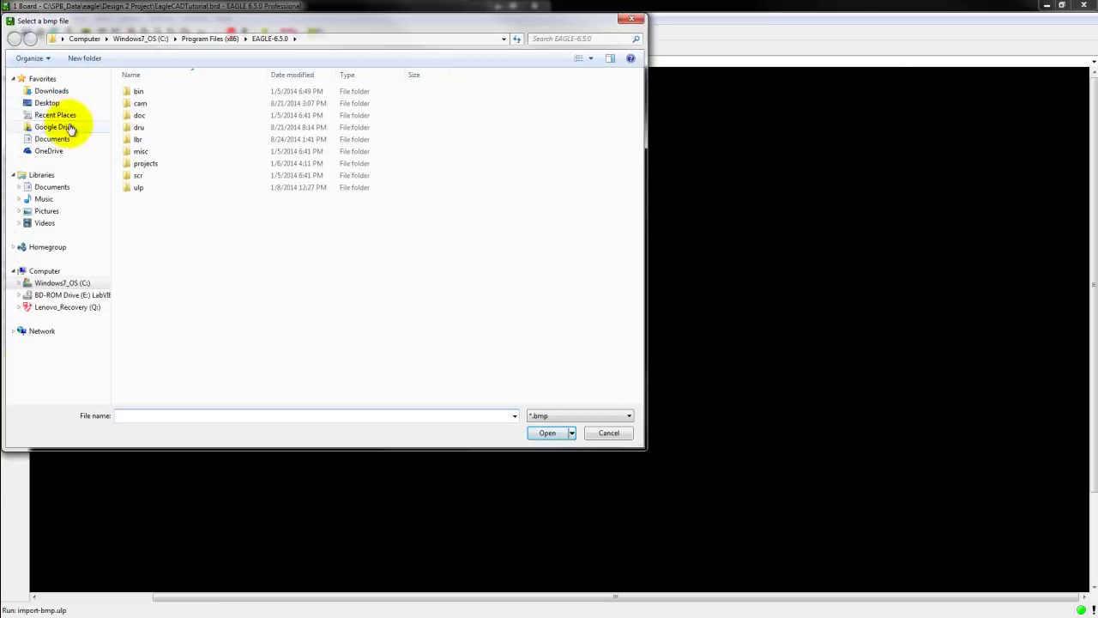
{"action": "left_click", "coordinate": [47, 102]}
{"action": "left_click", "coordinate": [155, 156]}
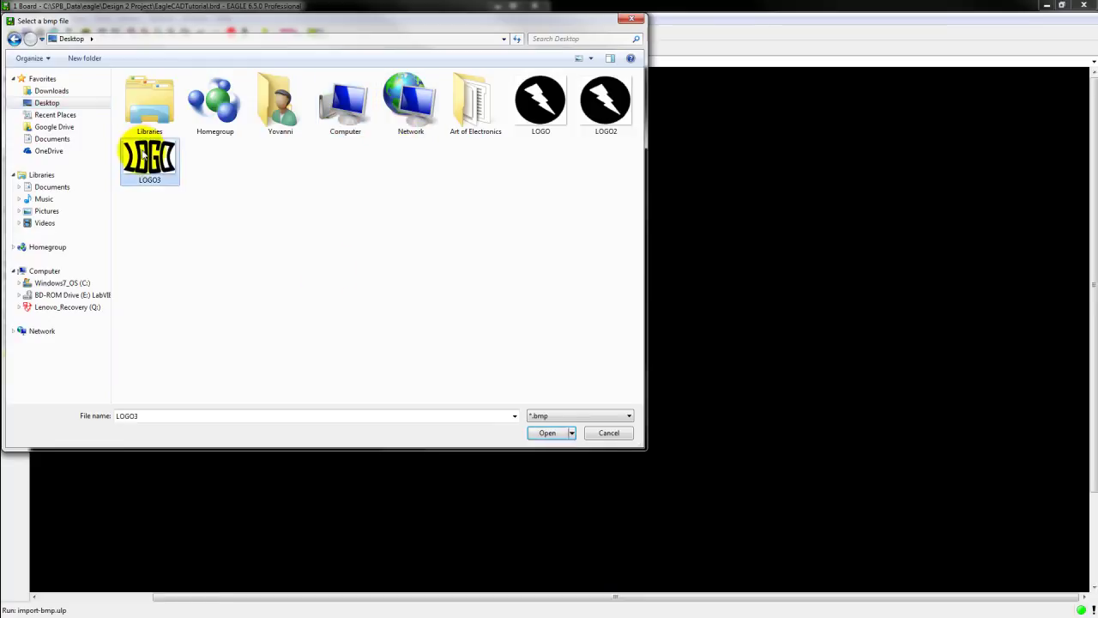
{"action": "left_click", "coordinate": [552, 432]}
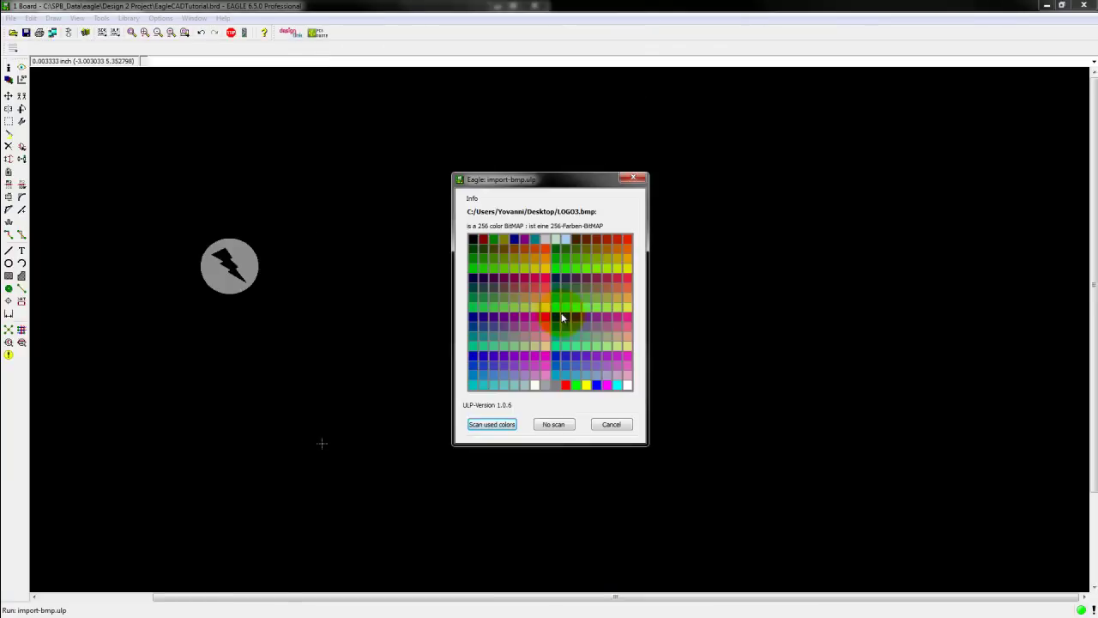
{"action": "left_click", "coordinate": [553, 417]}
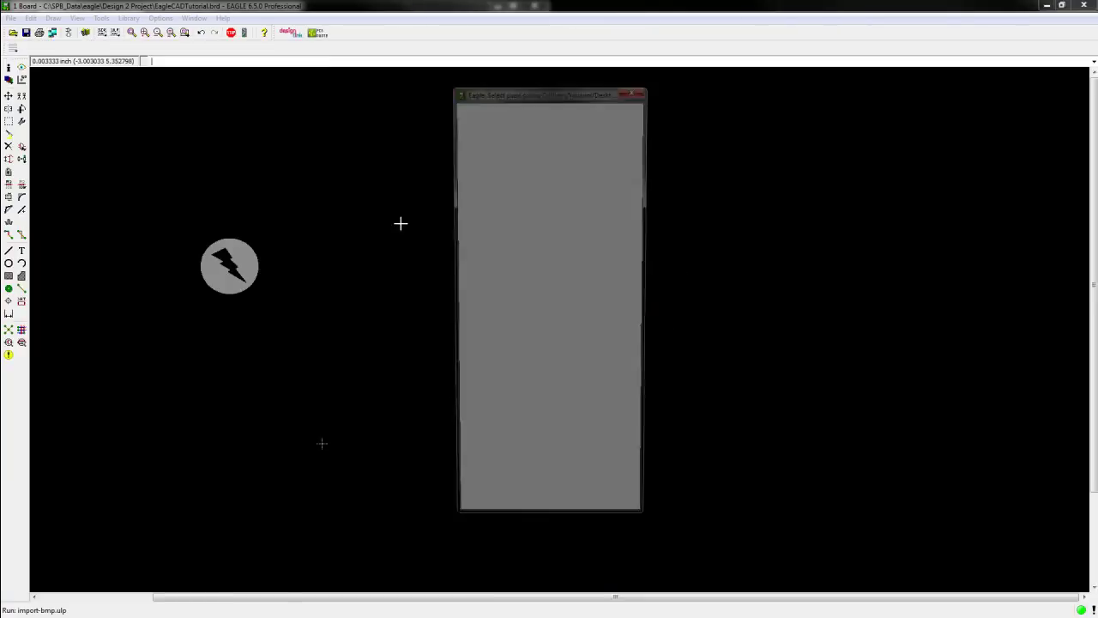
{"action": "left_click", "coordinate": [460, 105]}
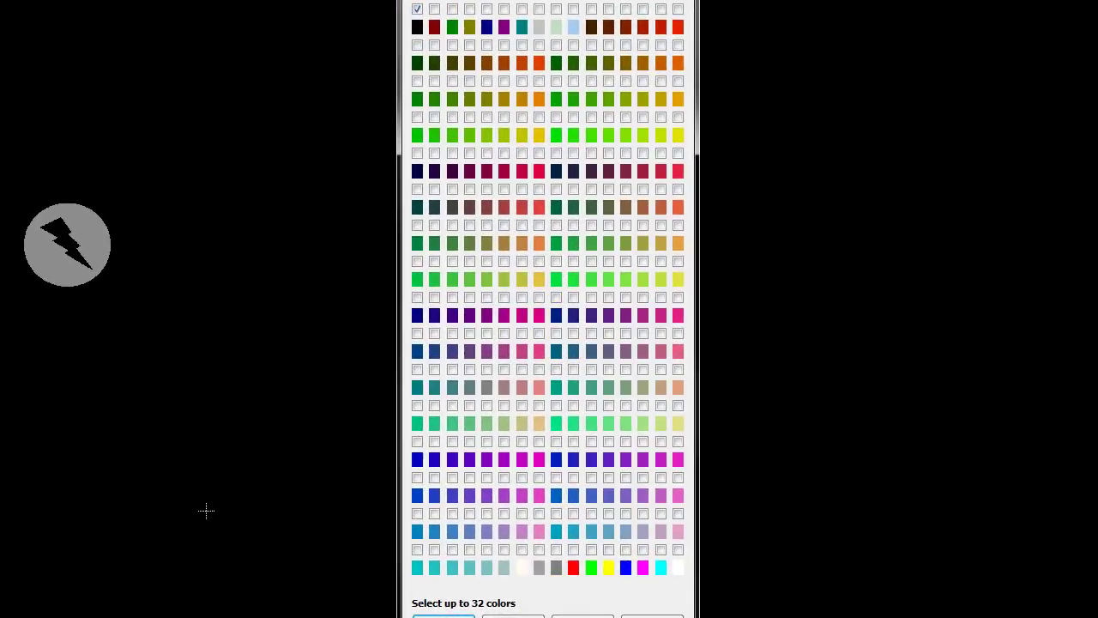
{"action": "left_click", "coordinate": [447, 612]}
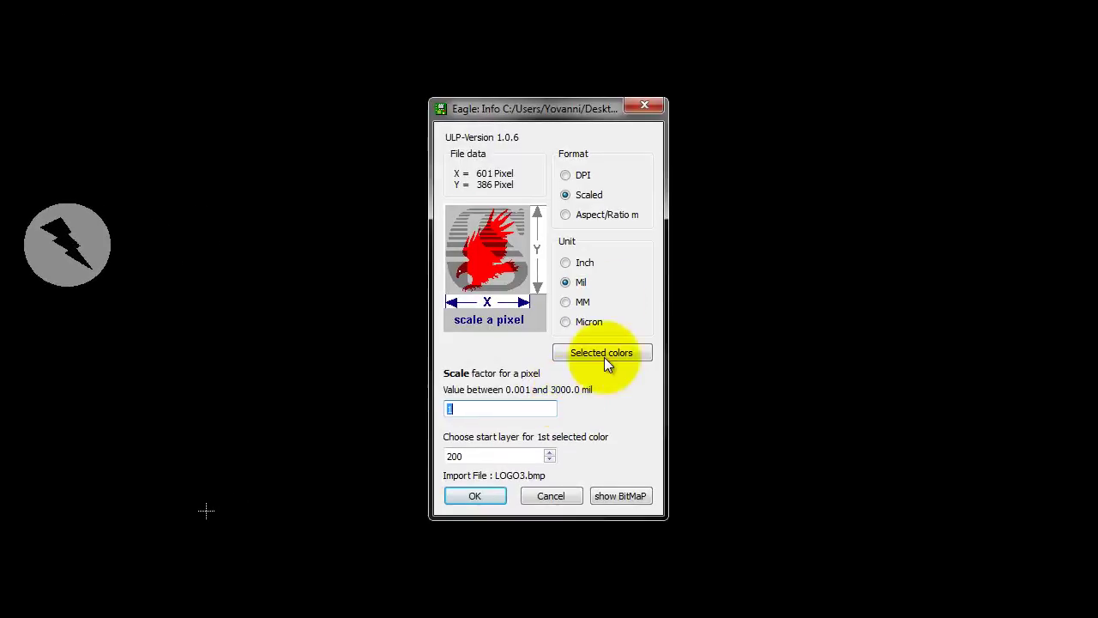
Set the import format to 300 DPI in inches with start layer 22, and run it
{"action": "left_click", "coordinate": [565, 175]}
{"action": "left_click", "coordinate": [566, 262]}
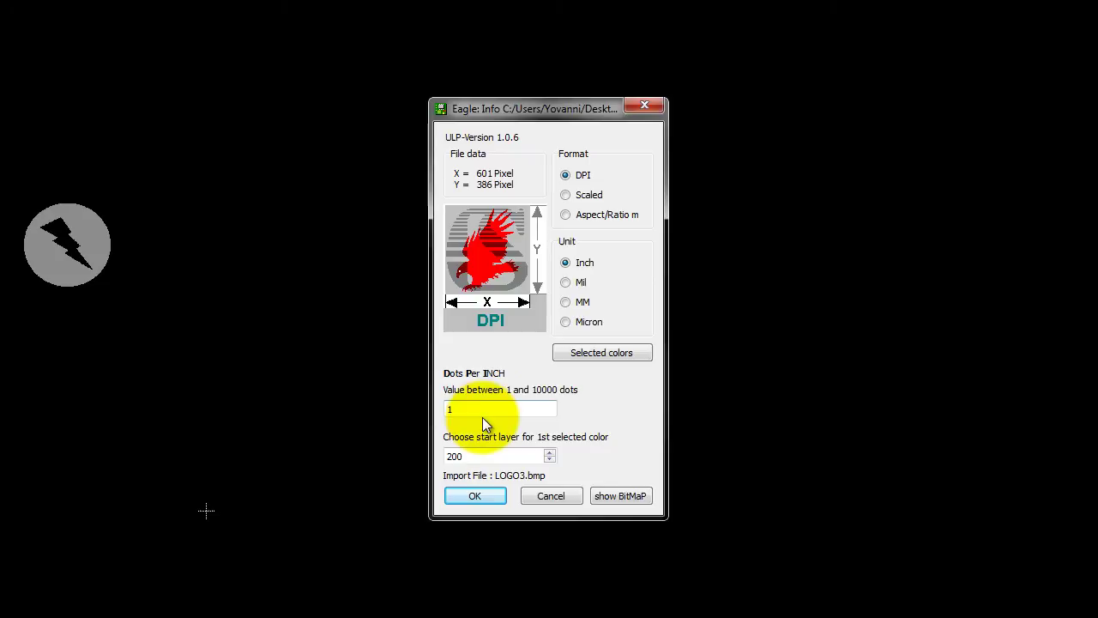
{"action": "double_click", "coordinate": [447, 409]}
{"action": "type", "text": "30"}
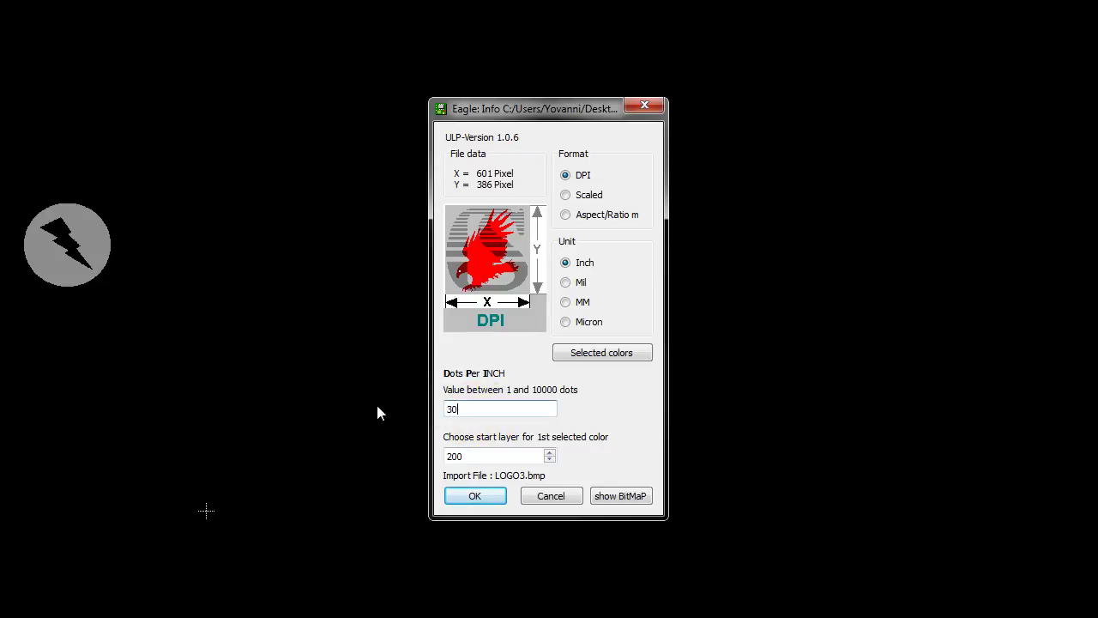
{"action": "type", "text": "0"}
{"action": "left_click", "coordinate": [492, 458]}
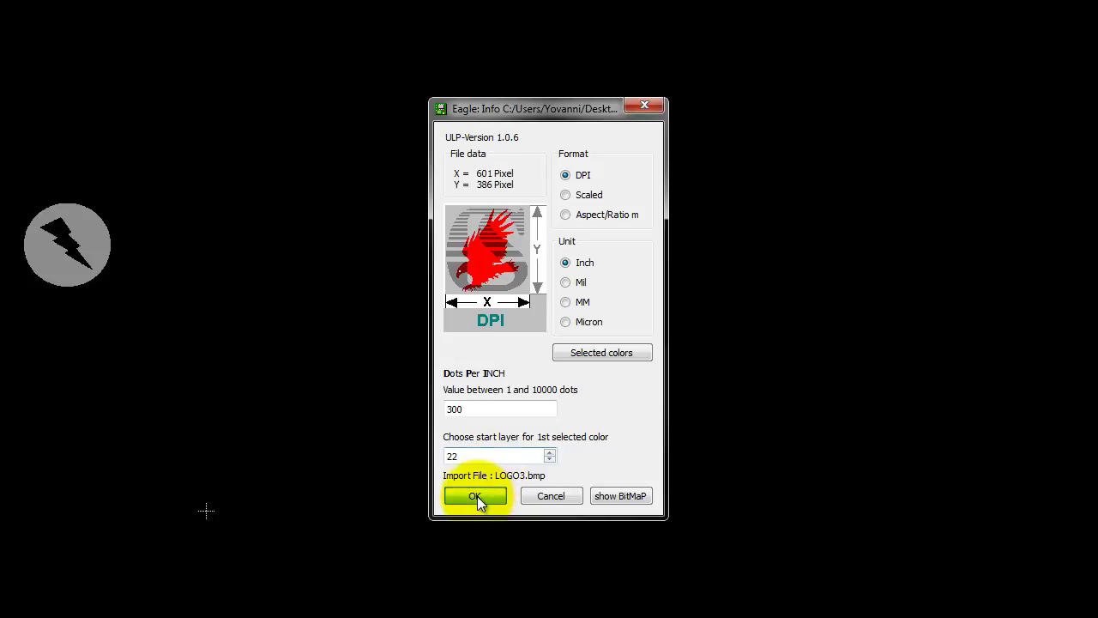
{"action": "left_click", "coordinate": [477, 496]}
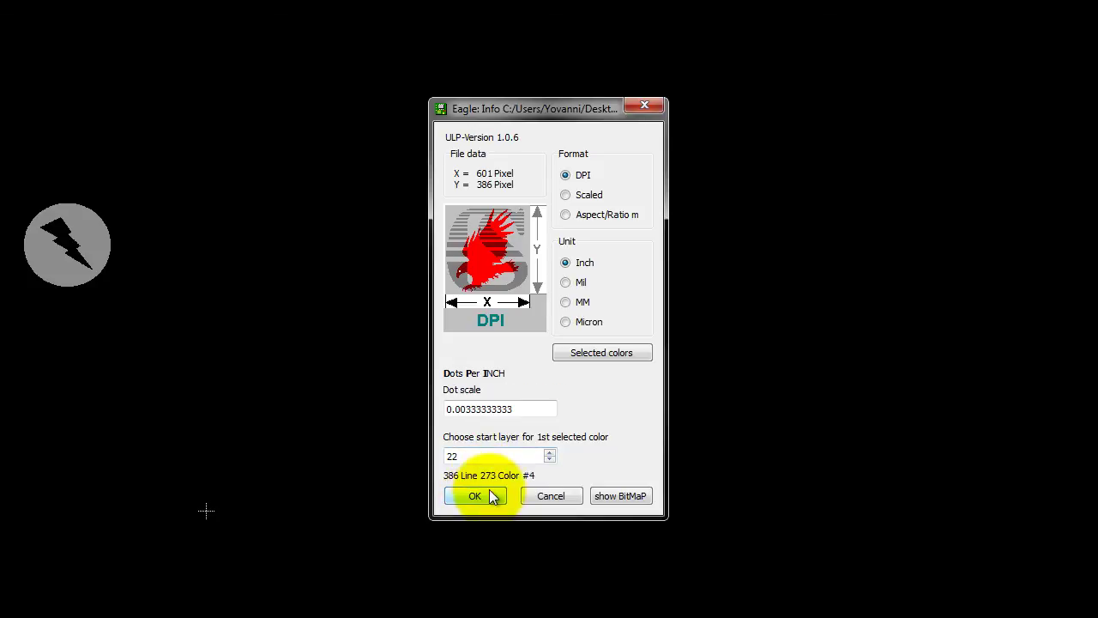
Accept the generated script to draw the LOGO wordmark, then view it beside the circle
{"action": "left_click", "coordinate": [485, 408]}
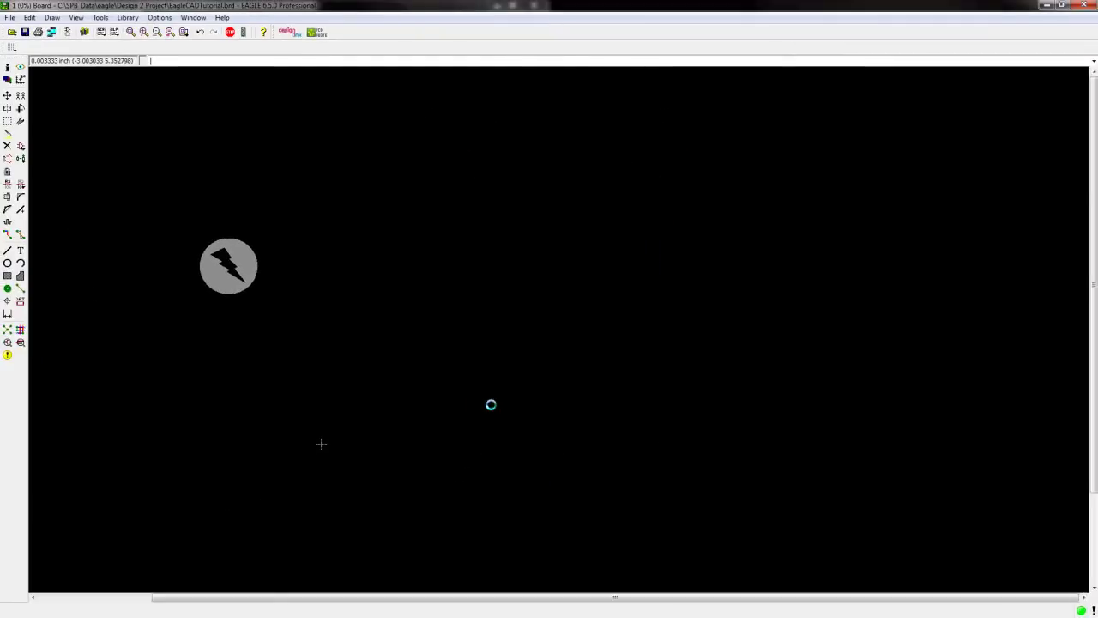
{"action": "middle_click_drag", "start_coordinate": [562, 435], "coordinate": [591, 280]}
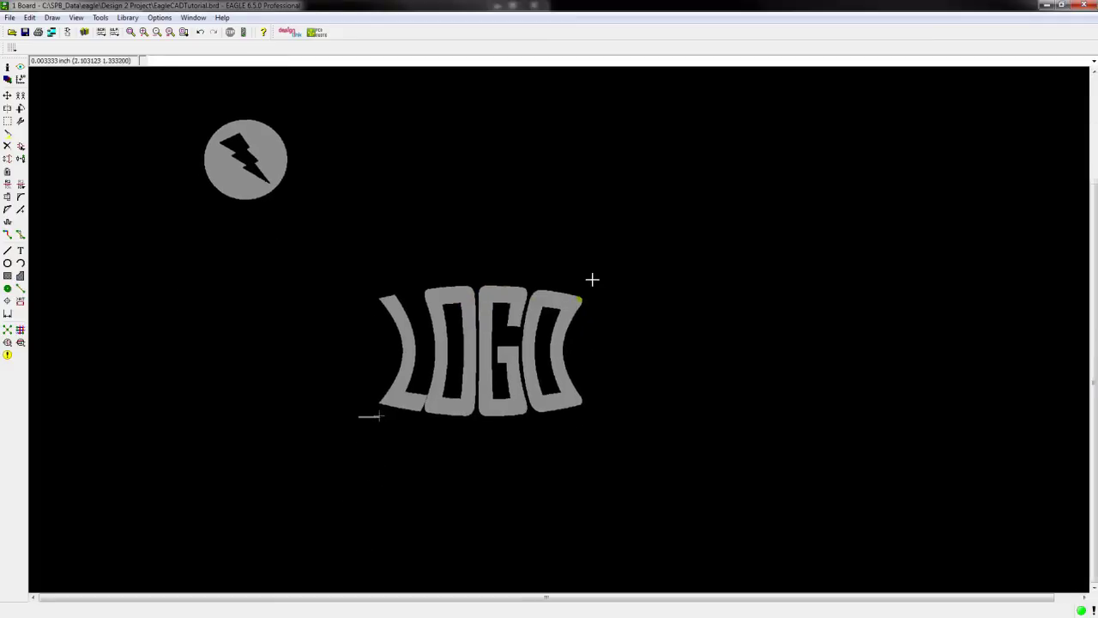
{"action": "scroll", "coordinate": [433, 399], "scroll_direction": "up", "scroll_amount": 2}
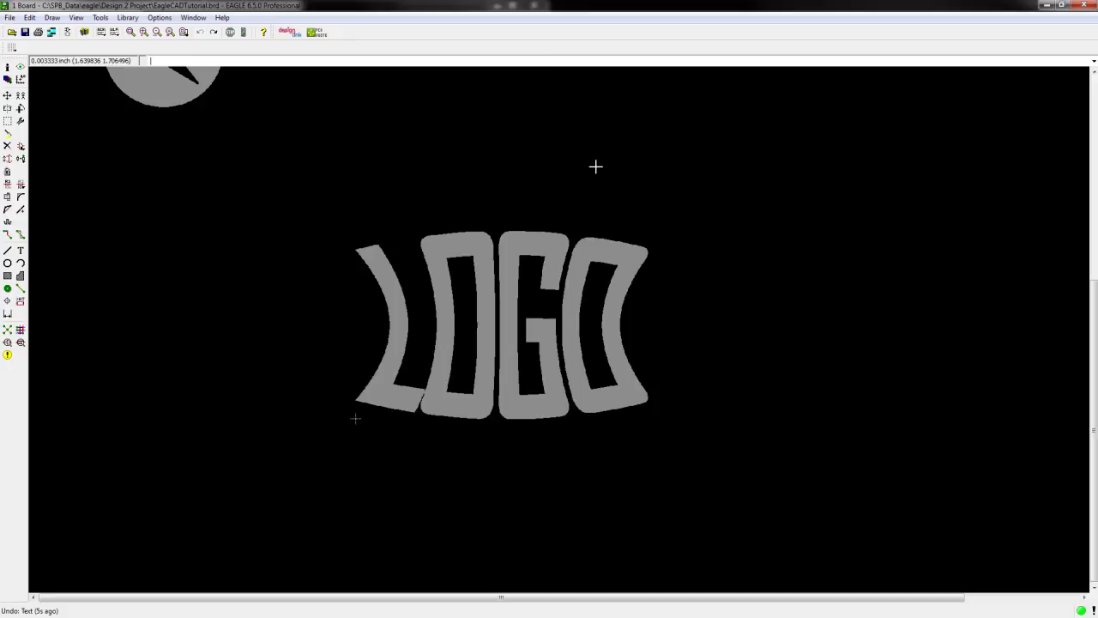
{"action": "middle_click_drag", "start_coordinate": [596, 166], "coordinate": [589, 226]}
{"action": "scroll", "coordinate": [588, 226], "scroll_direction": "down", "scroll_amount": 2}
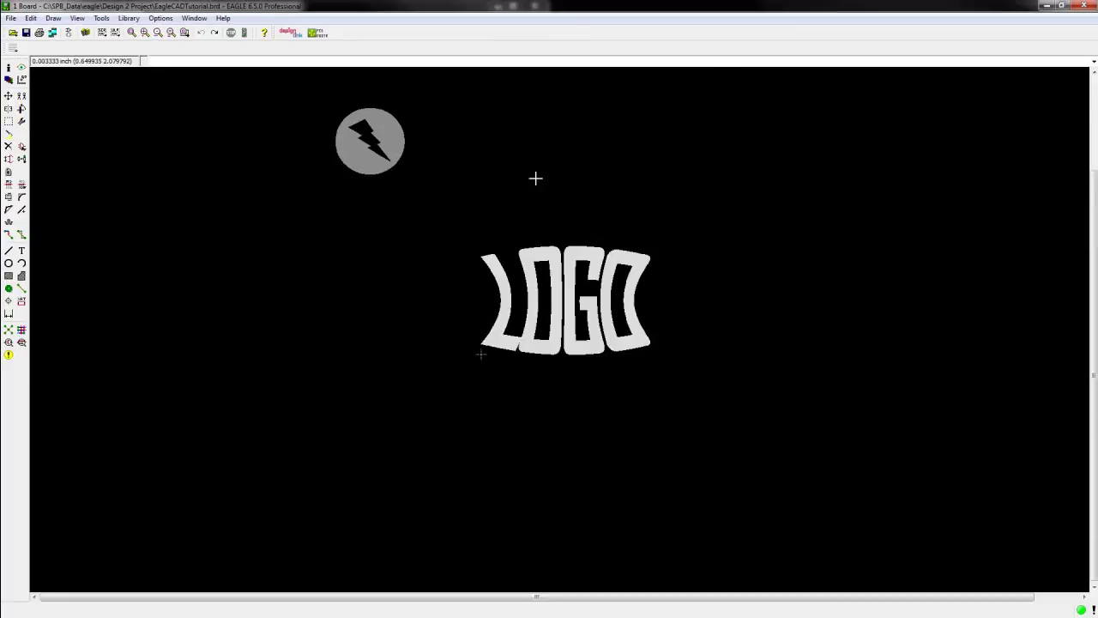